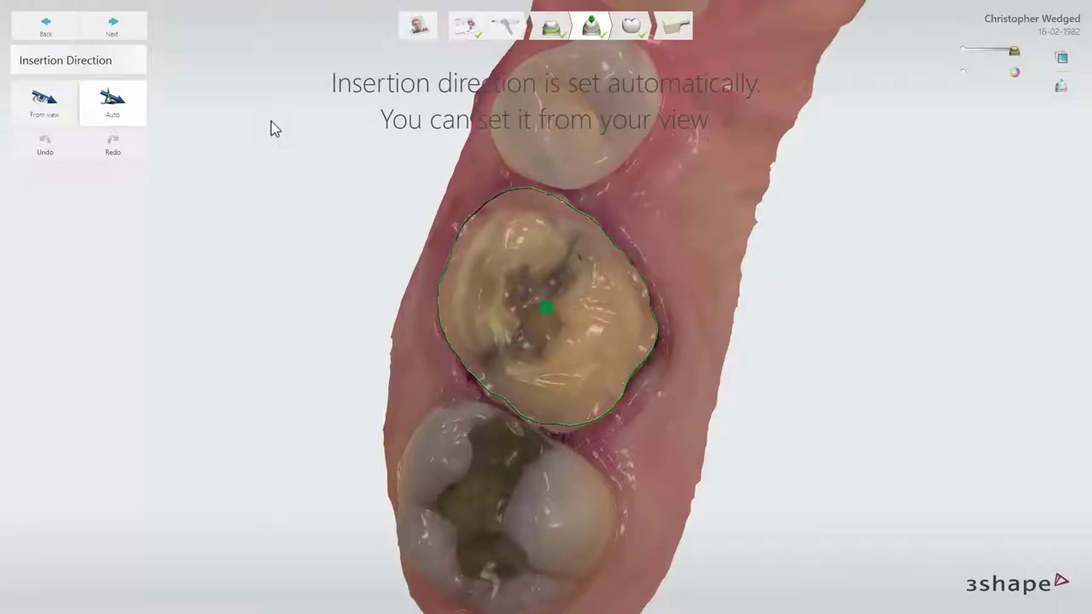
Accept the Auto insertion direction and advance to Anatomy design.
{"action": "left_click", "coordinate": [117, 32]}
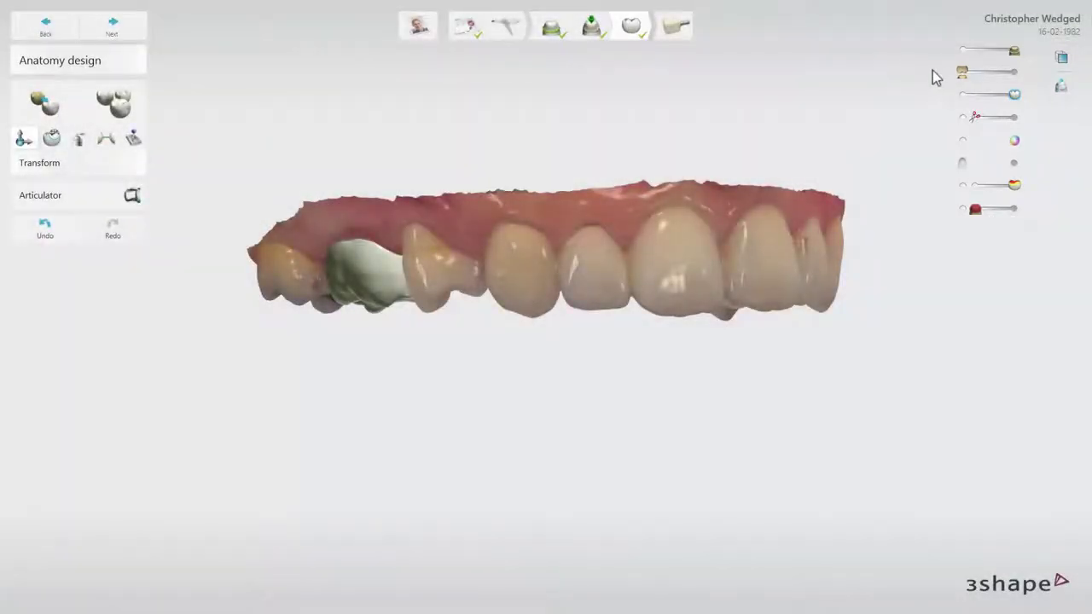
Make the upper jaw semi-transparent, then hide the tooth scan and fade it back in.
{"action": "left_click_drag", "start_coordinate": [1014, 52], "coordinate": [1014, 94]}
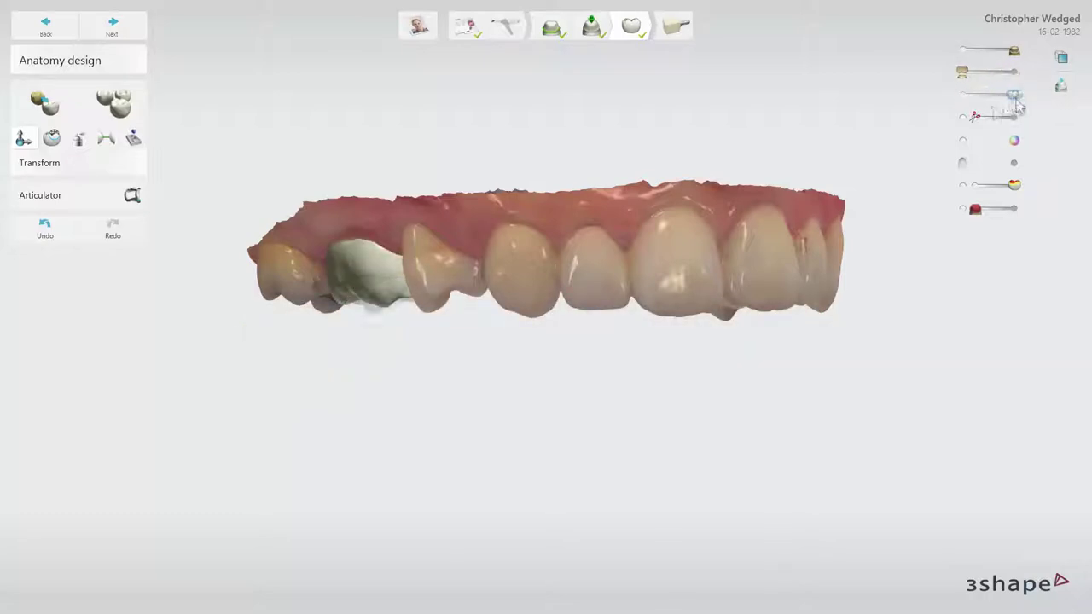
{"action": "left_click", "coordinate": [977, 117]}
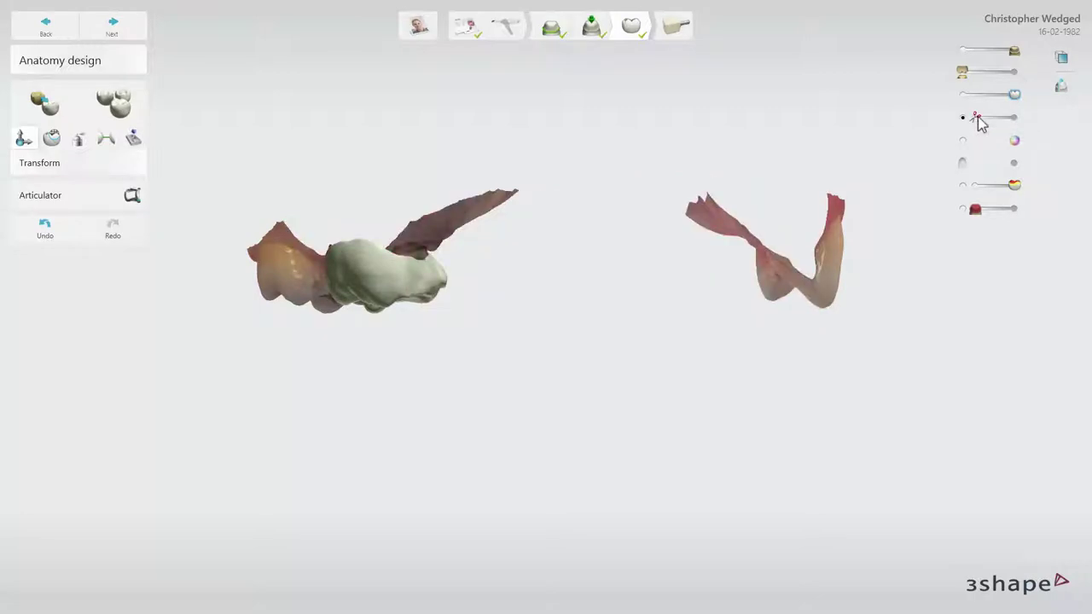
{"action": "left_click_drag", "start_coordinate": [978, 117], "coordinate": [1020, 118]}
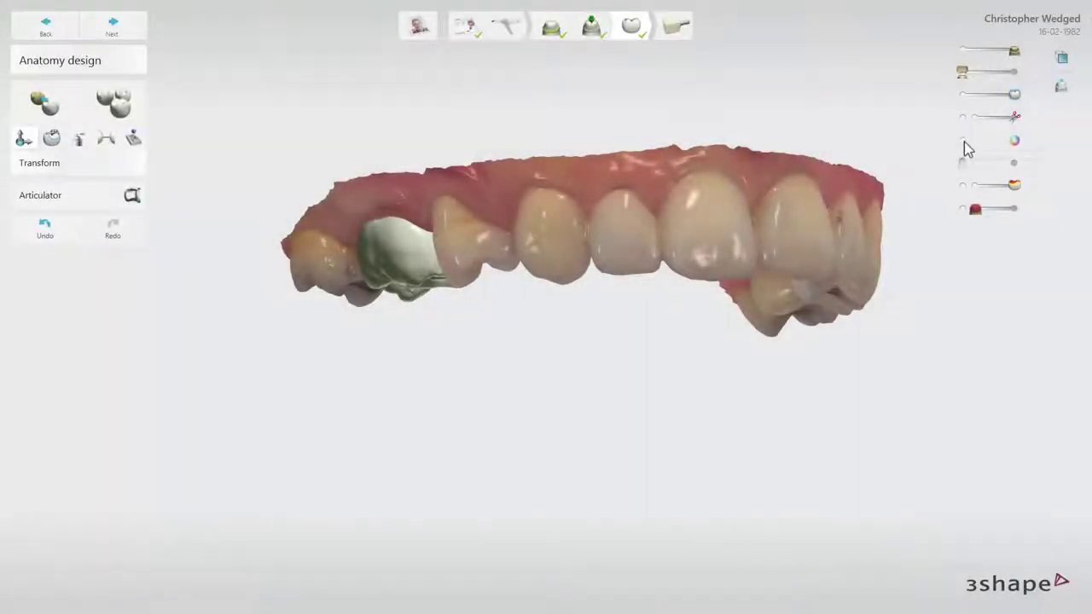
Toggle the jaw's colour texture off and on, show the crown in tooth colour, and view occlusally.
{"action": "left_click", "coordinate": [965, 141]}
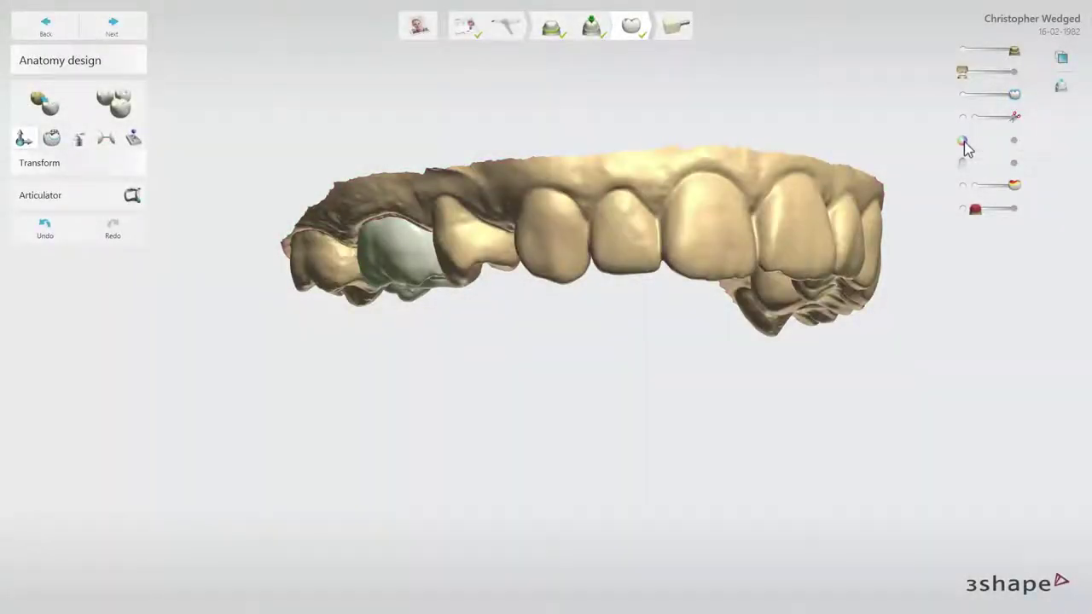
{"action": "left_click", "coordinate": [1014, 141]}
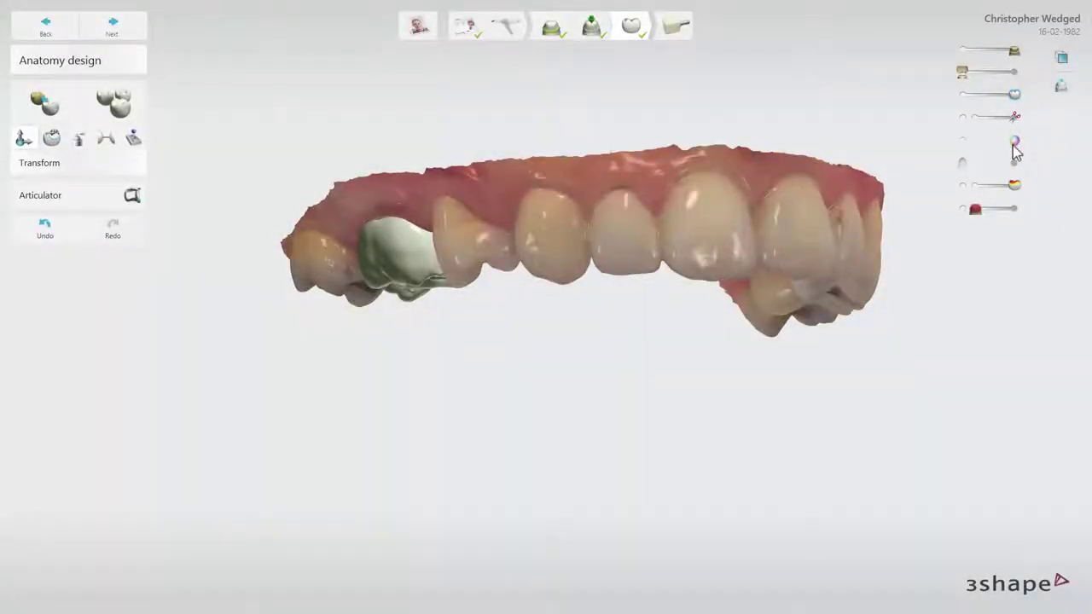
{"action": "left_click", "coordinate": [1014, 165]}
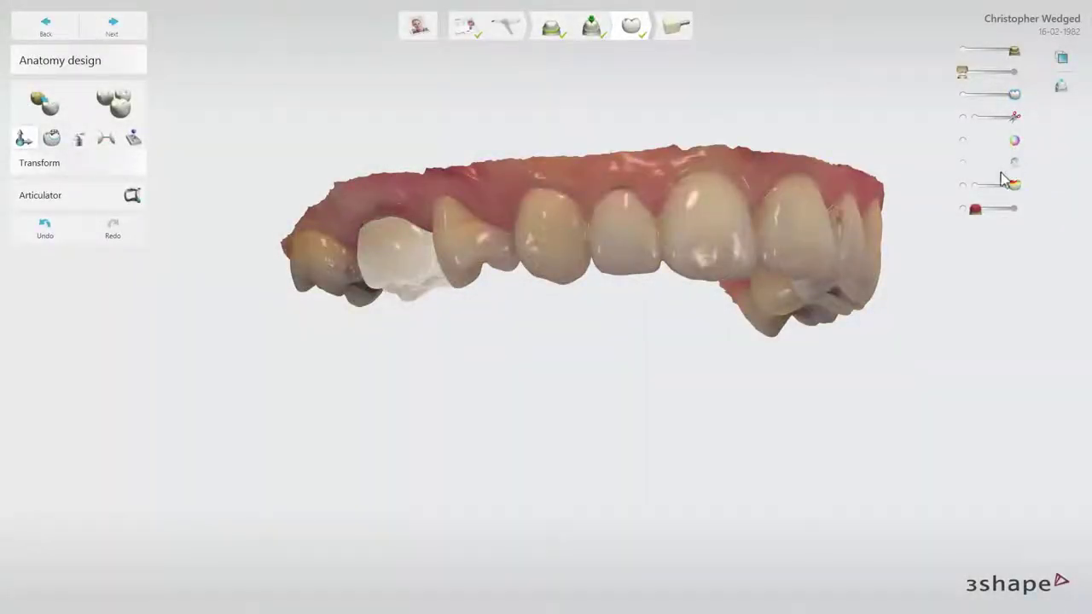
{"action": "mouse_move", "coordinate": [605, 404]}
{"action": "right_mouse_down"}
{"action": "mouse_move", "coordinate": [602, 315]}
{"action": "mouse_move", "coordinate": [617, 288]}
{"action": "right_mouse_up"}
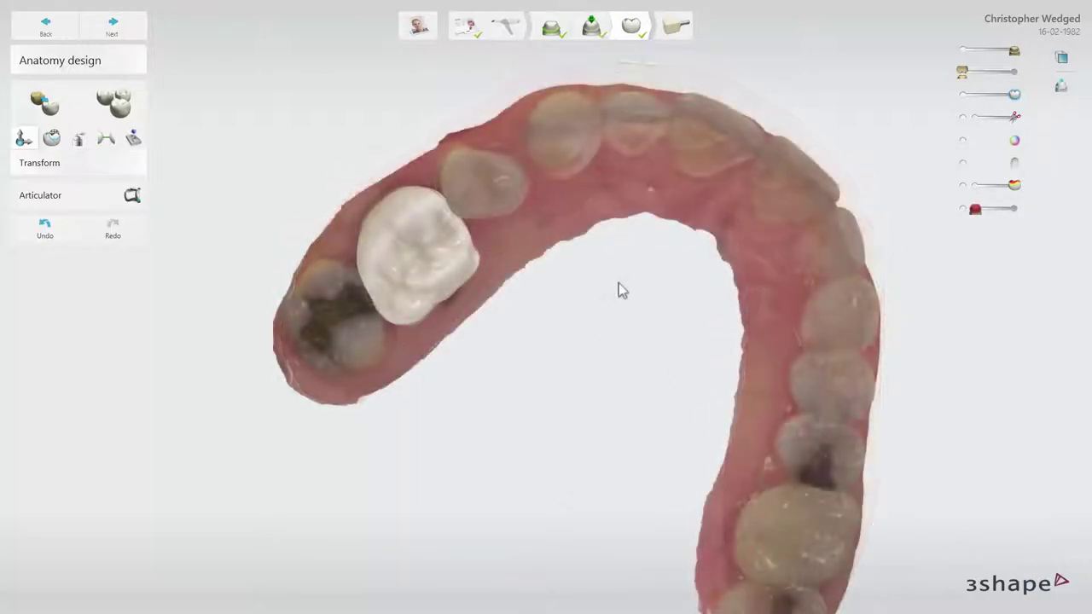
Check the crown's distance colour map, reveal the preparation under a translucent crown, then view frontally.
{"action": "left_click", "coordinate": [1014, 186]}
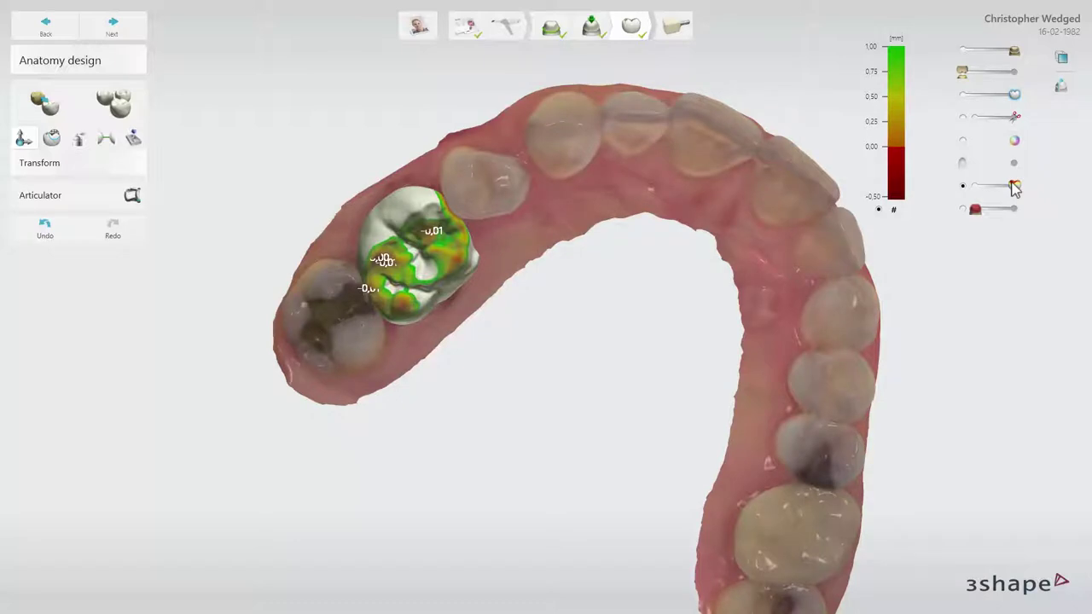
{"action": "mouse_move", "coordinate": [1013, 187]}
{"action": "left_mouse_down"}
{"action": "mouse_move", "coordinate": [964, 190]}
{"action": "mouse_move", "coordinate": [1016, 187]}
{"action": "left_mouse_up"}
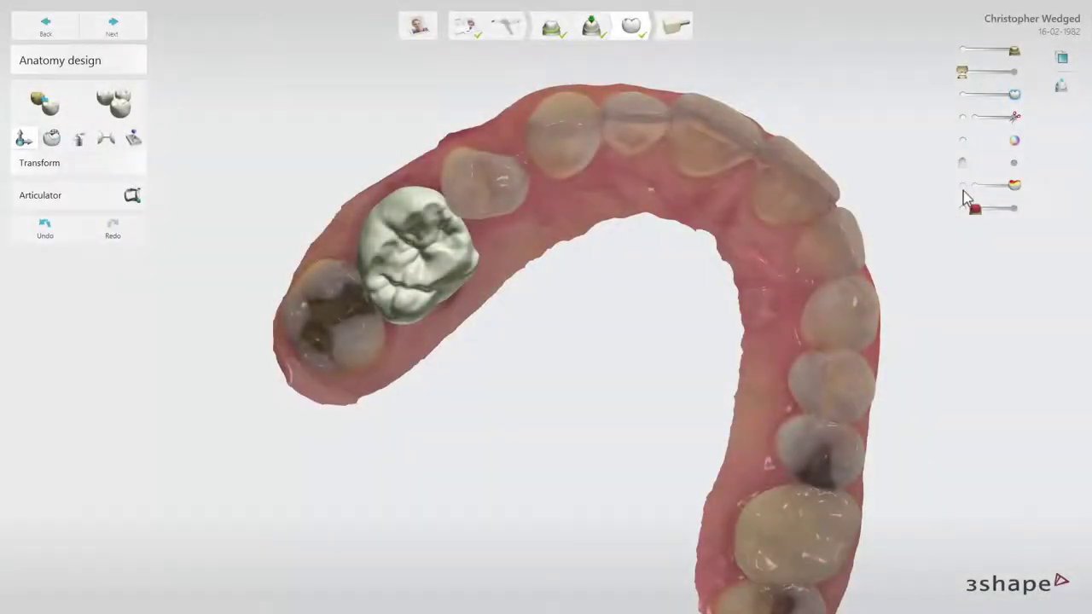
{"action": "left_click_drag", "start_coordinate": [974, 210], "coordinate": [1024, 210]}
{"action": "mouse_move", "coordinate": [1015, 94]}
{"action": "left_mouse_down"}
{"action": "mouse_move", "coordinate": [967, 96]}
{"action": "mouse_move", "coordinate": [1022, 114]}
{"action": "left_mouse_up"}
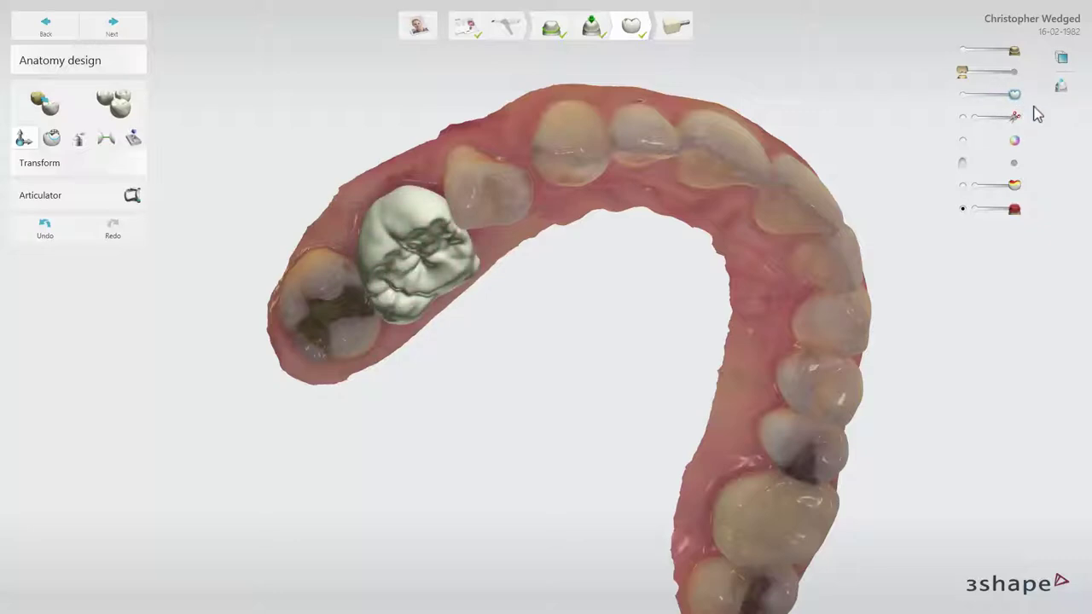
{"action": "left_click", "coordinate": [1062, 59]}
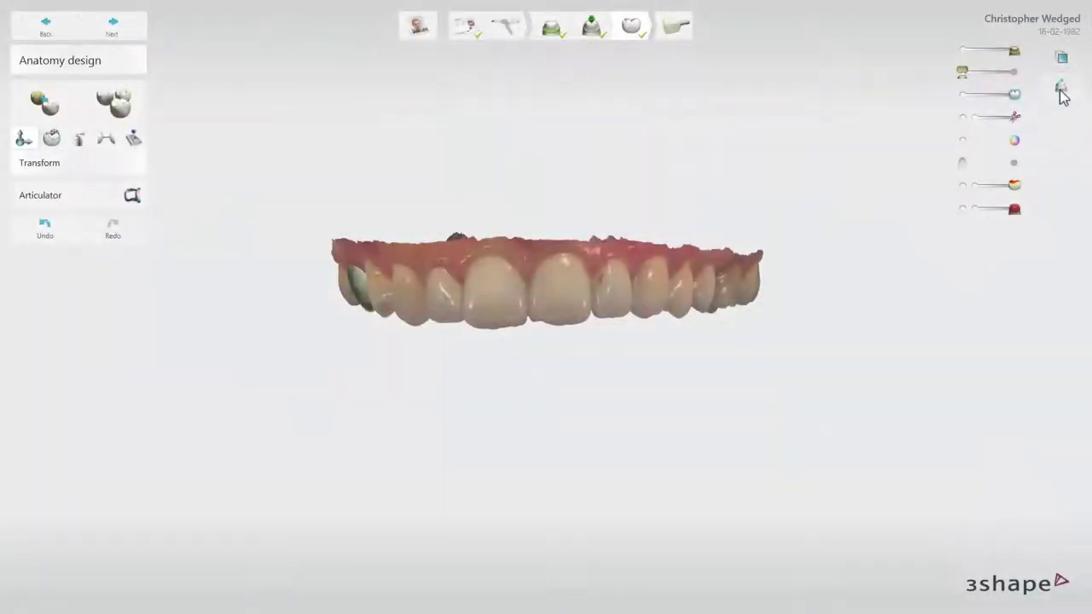
Cut a cross section with a line drawn across the crown.
{"action": "left_click", "coordinate": [1061, 90]}
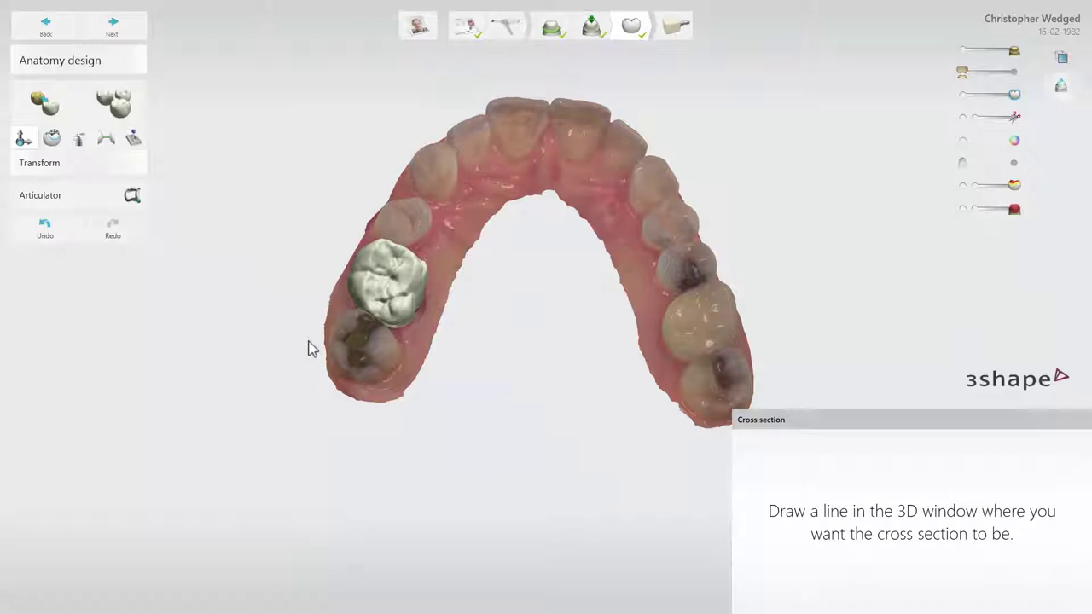
{"action": "left_click", "coordinate": [331, 262]}
{"action": "left_click_drag", "start_coordinate": [304, 242], "coordinate": [492, 319]}
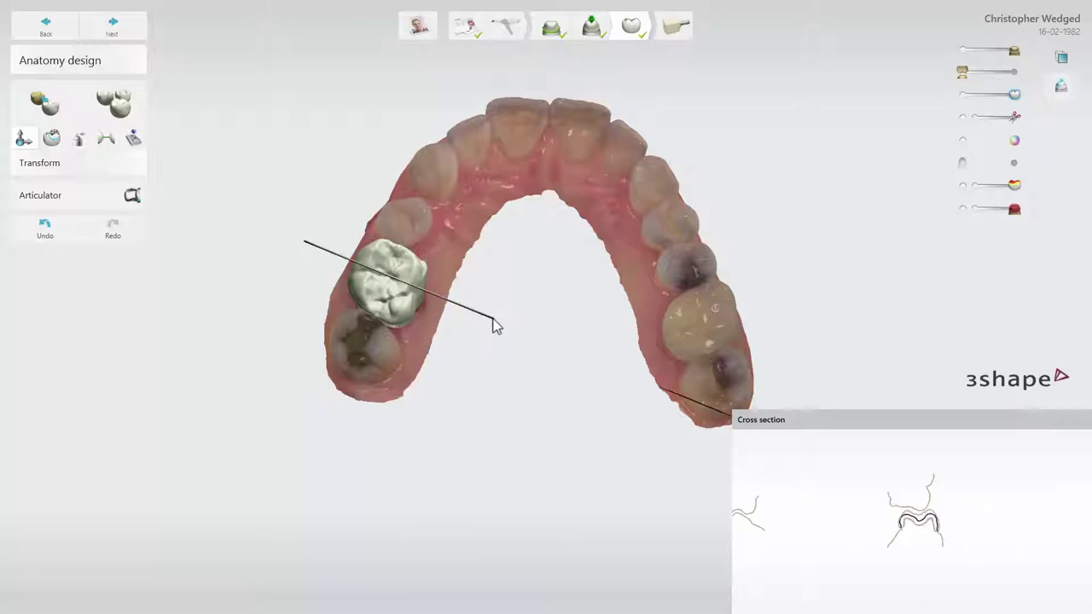
Zoom the cross-section profile and measure a 1,35 mm distance on it.
{"action": "mouse_move", "coordinate": [895, 509]}
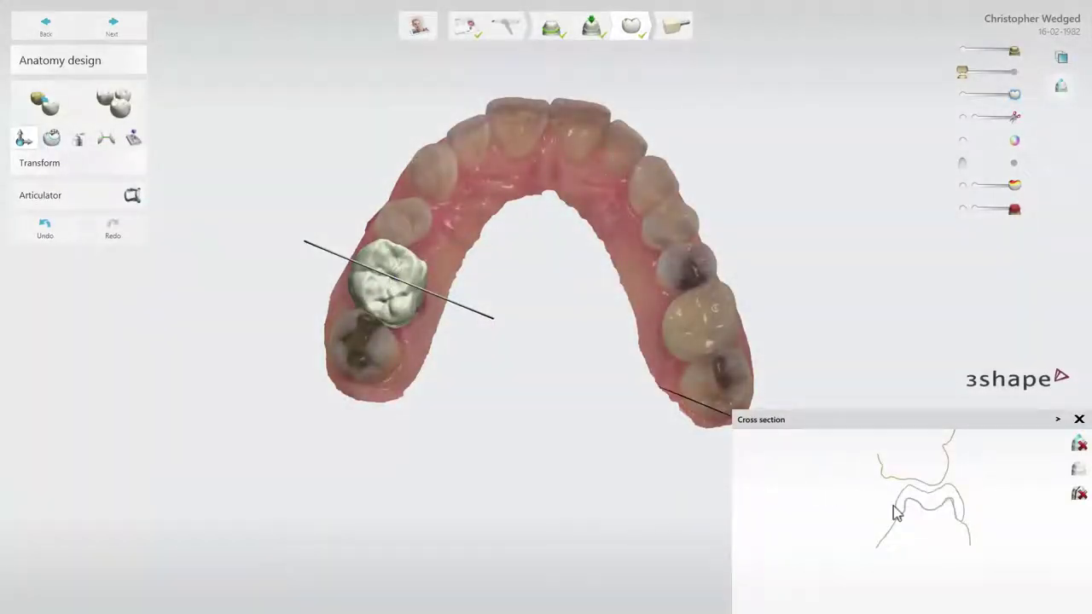
{"action": "scroll", "coordinate": [896, 510], "scroll_direction": "up", "scroll_amount": 4}
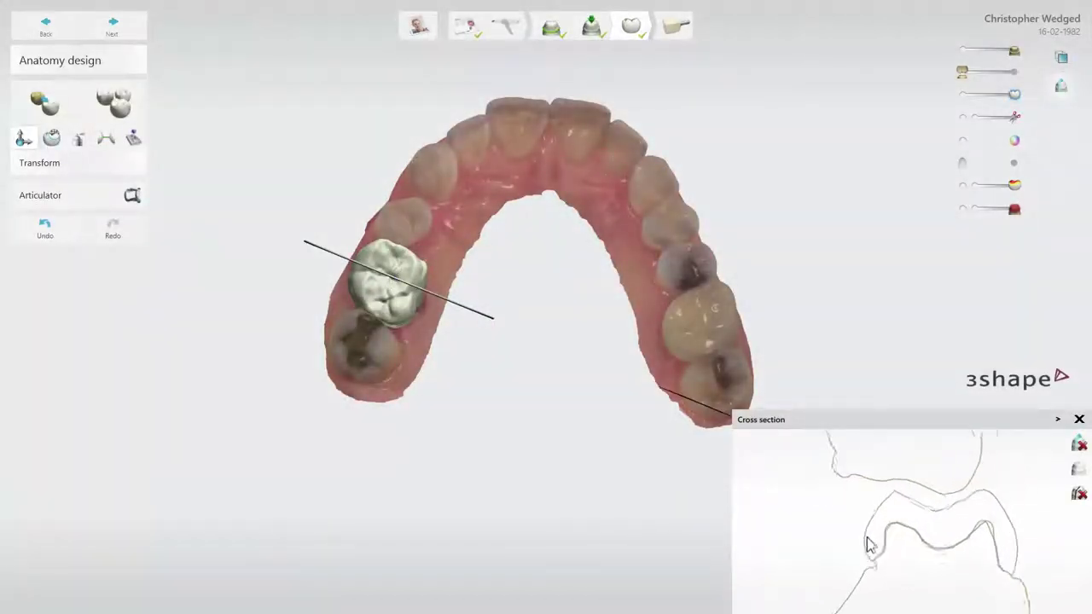
{"action": "scroll", "coordinate": [871, 546], "scroll_direction": "up", "scroll_amount": 3}
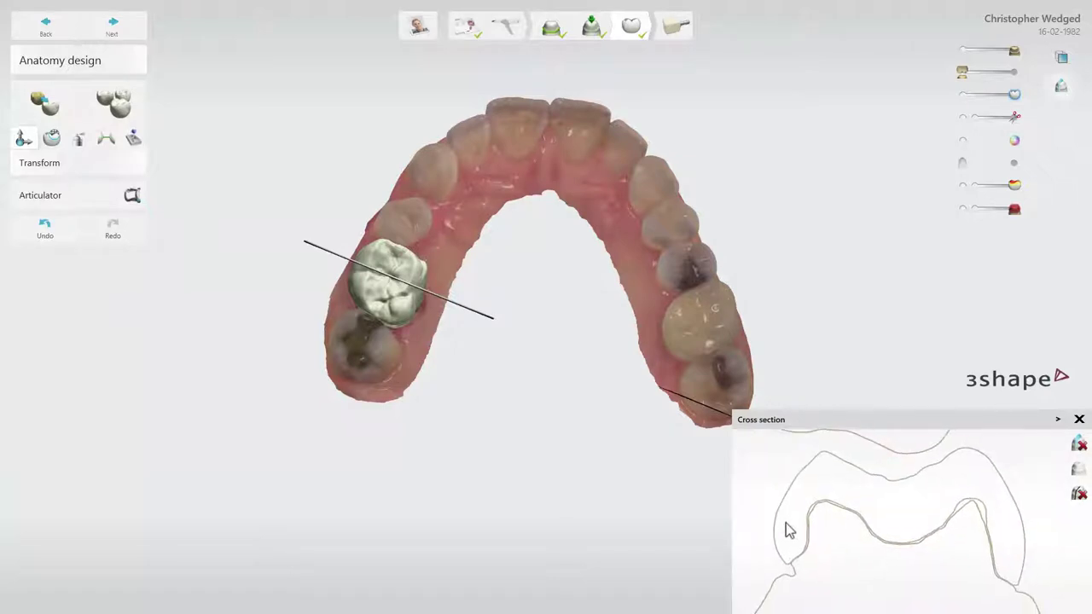
{"action": "left_click", "coordinate": [779, 509]}
{"action": "left_click", "coordinate": [807, 513]}
{"action": "left_click_drag", "start_coordinate": [806, 513], "coordinate": [807, 517]}
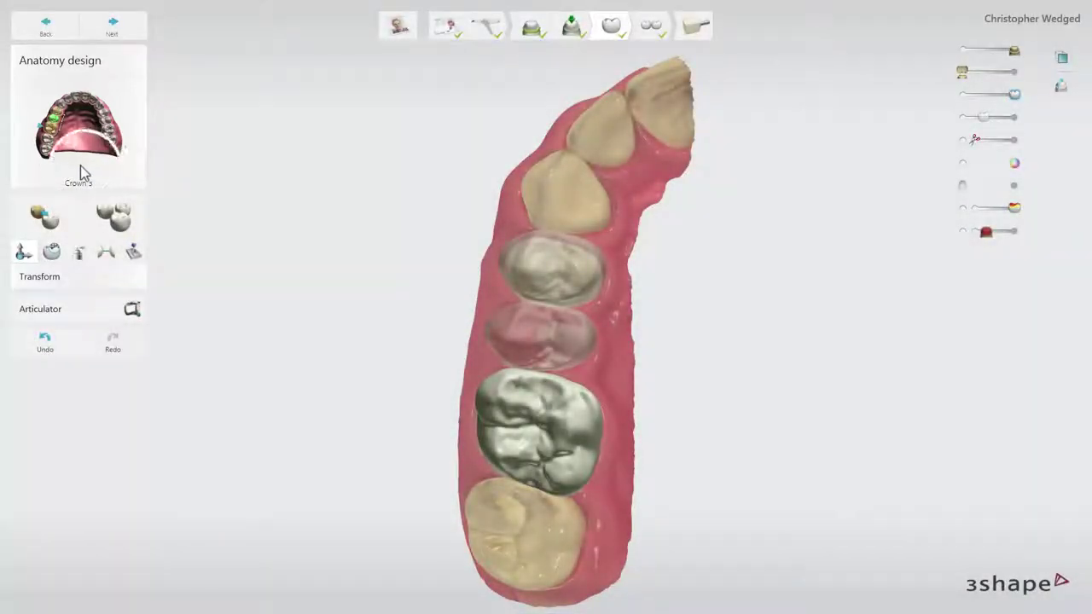
Select Crown 5 from the thumbnail, then select Pontic 4 on the model.
{"action": "mouse_move", "coordinate": [53, 137]}
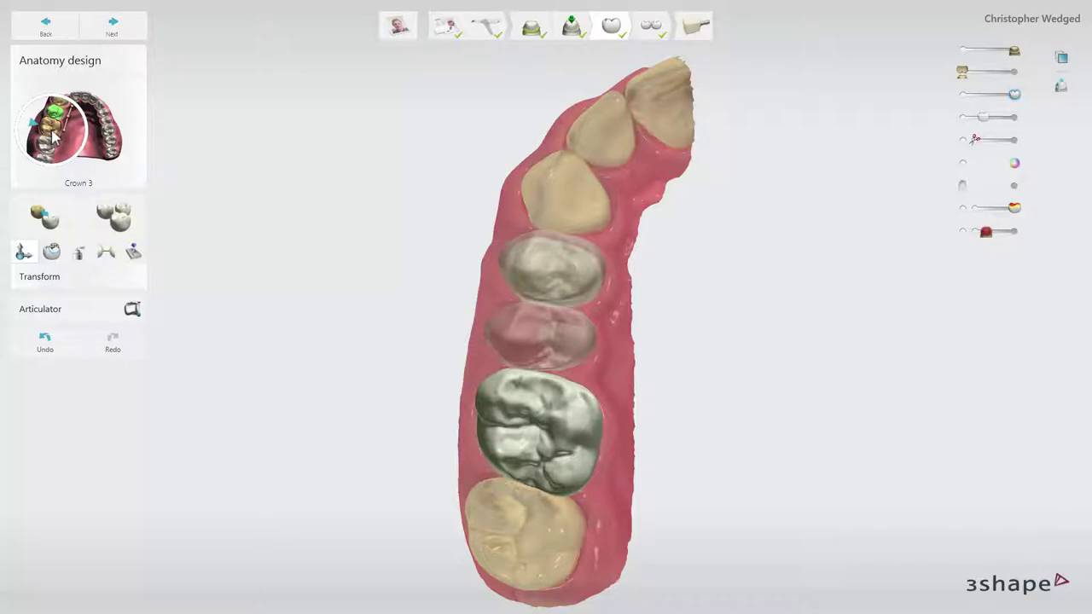
{"action": "left_click", "coordinate": [58, 120]}
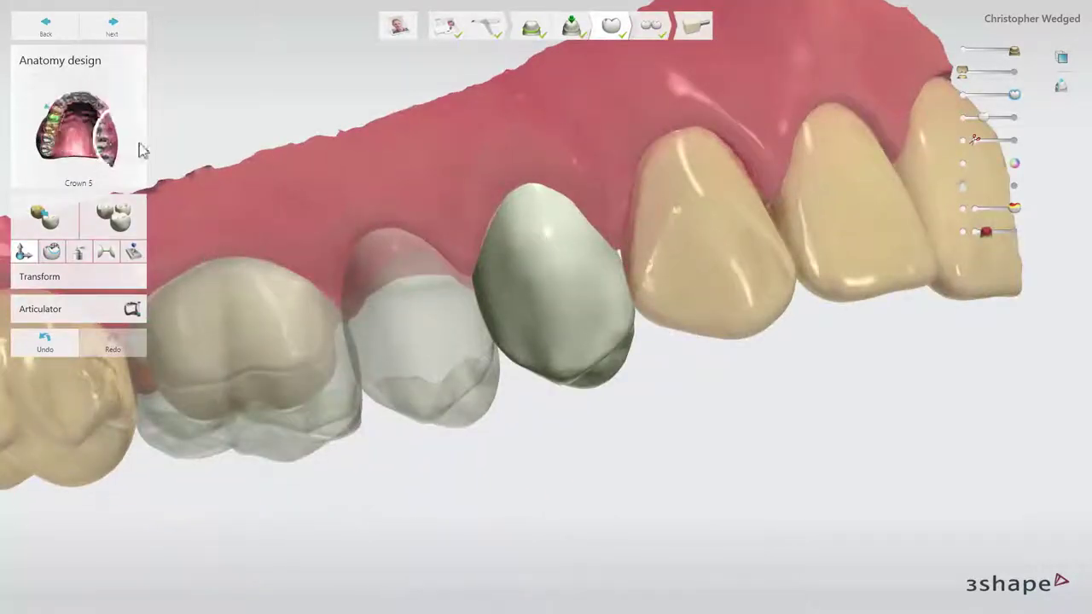
{"action": "mouse_move", "coordinate": [363, 260]}
{"action": "left_click", "coordinate": [410, 296]}
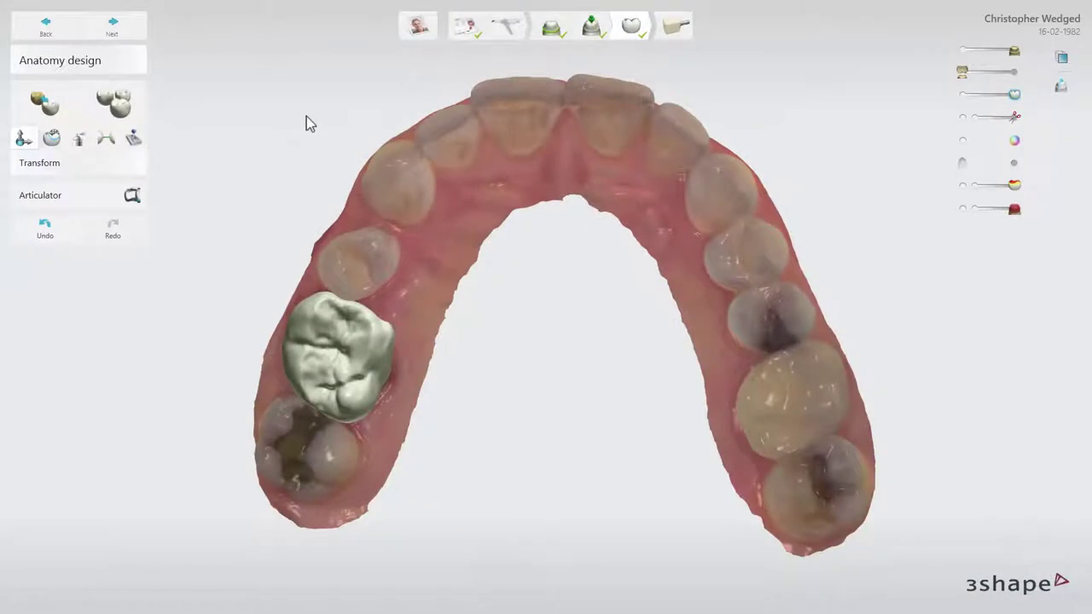
Copy occlusal anatomy from the opposite-side molar, then fade the crown to check the result.
{"action": "left_click", "coordinate": [70, 105]}
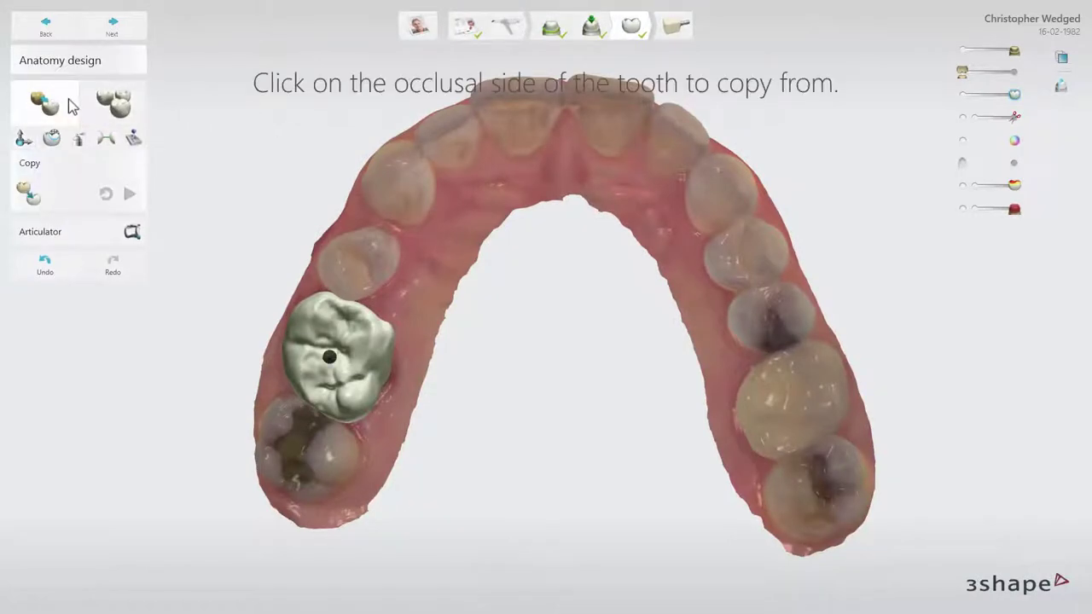
{"action": "left_click", "coordinate": [792, 399]}
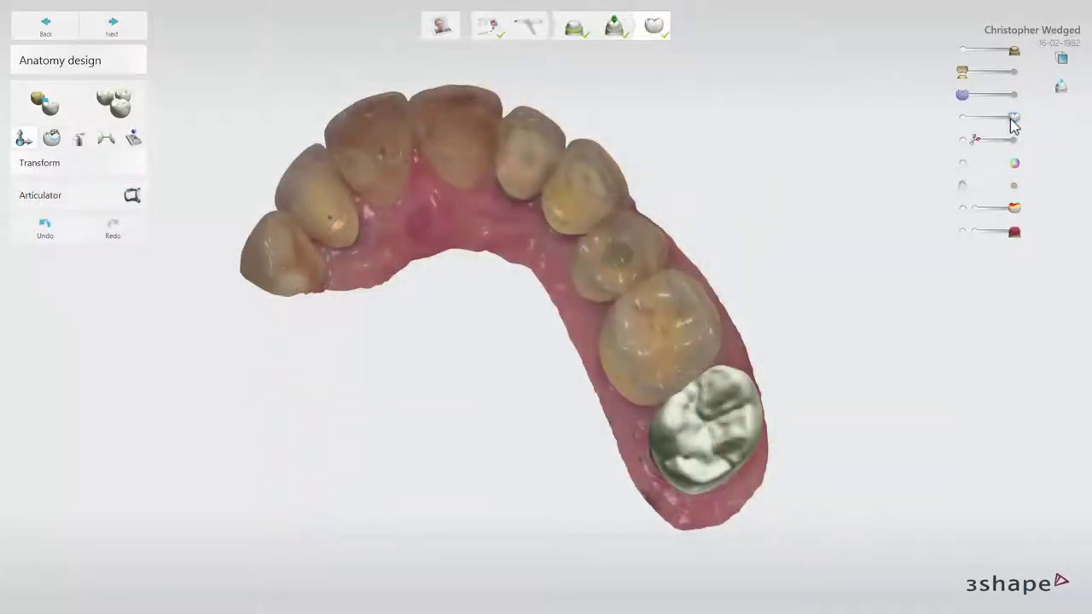
{"action": "left_click_drag", "start_coordinate": [1013, 124], "coordinate": [1006, 95]}
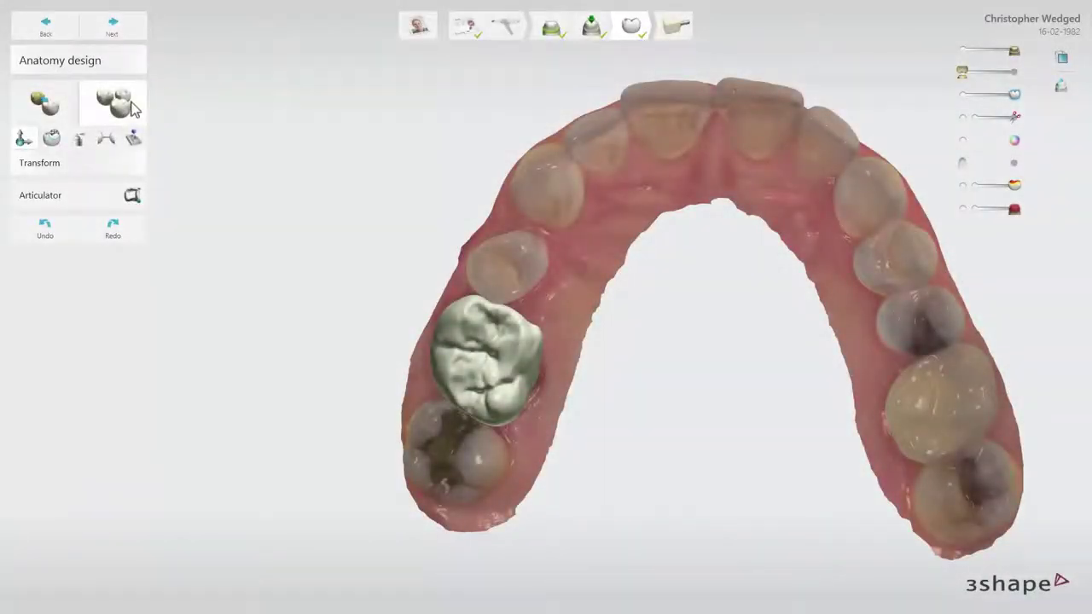
Switch the crown's tooth library from VITA T3M RealView to Allure DS1 RealView.
{"action": "left_click", "coordinate": [132, 107]}
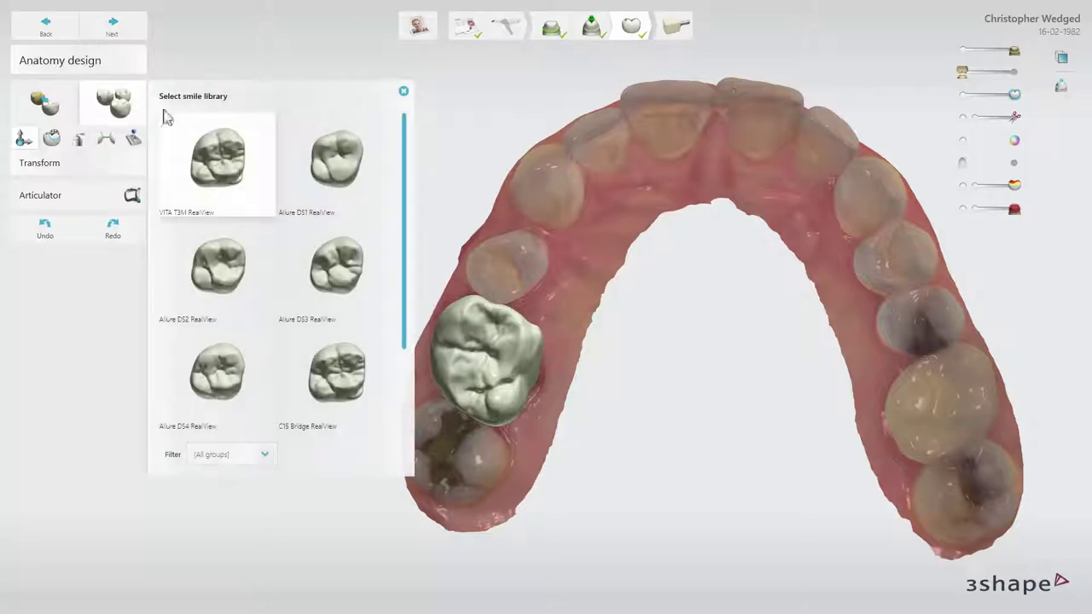
{"action": "mouse_move", "coordinate": [406, 203]}
{"action": "left_mouse_down"}
{"action": "mouse_move", "coordinate": [407, 273]}
{"action": "mouse_move", "coordinate": [419, 188]}
{"action": "left_mouse_up"}
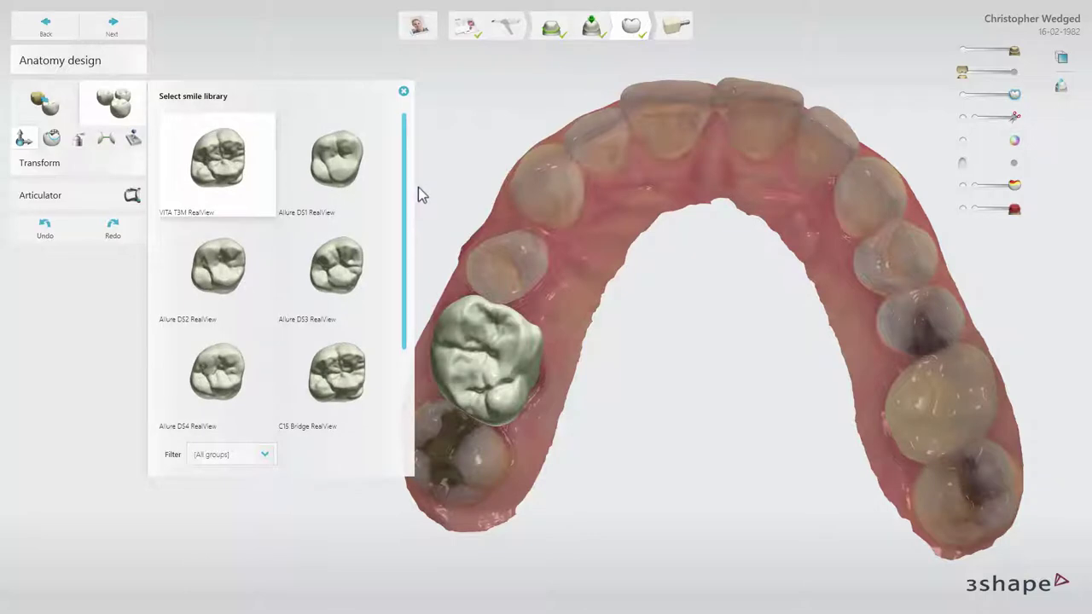
{"action": "left_click", "coordinate": [363, 169]}
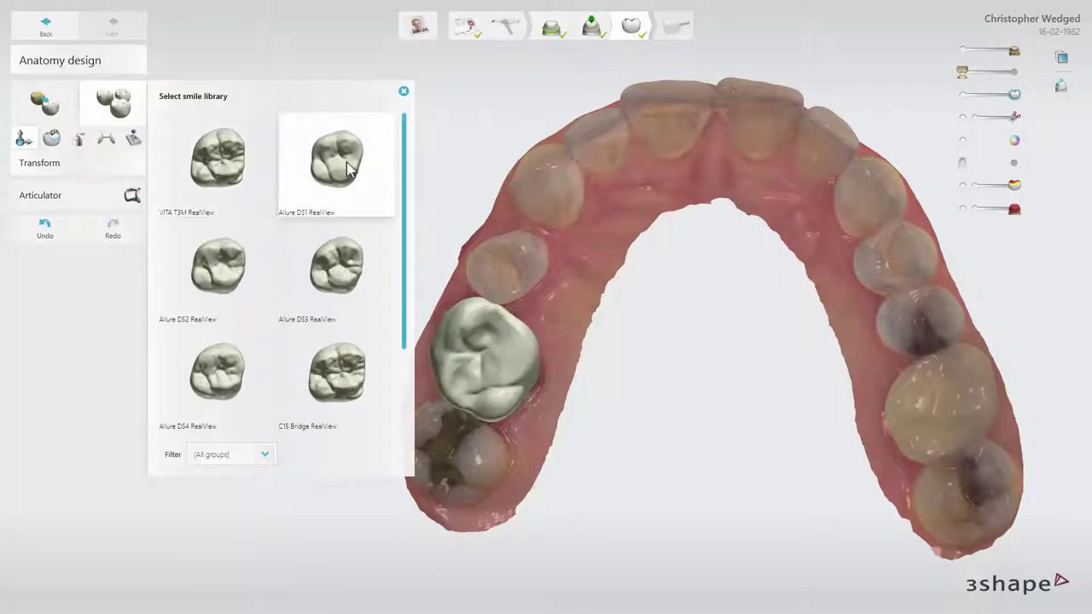
{"action": "left_click", "coordinate": [405, 92]}
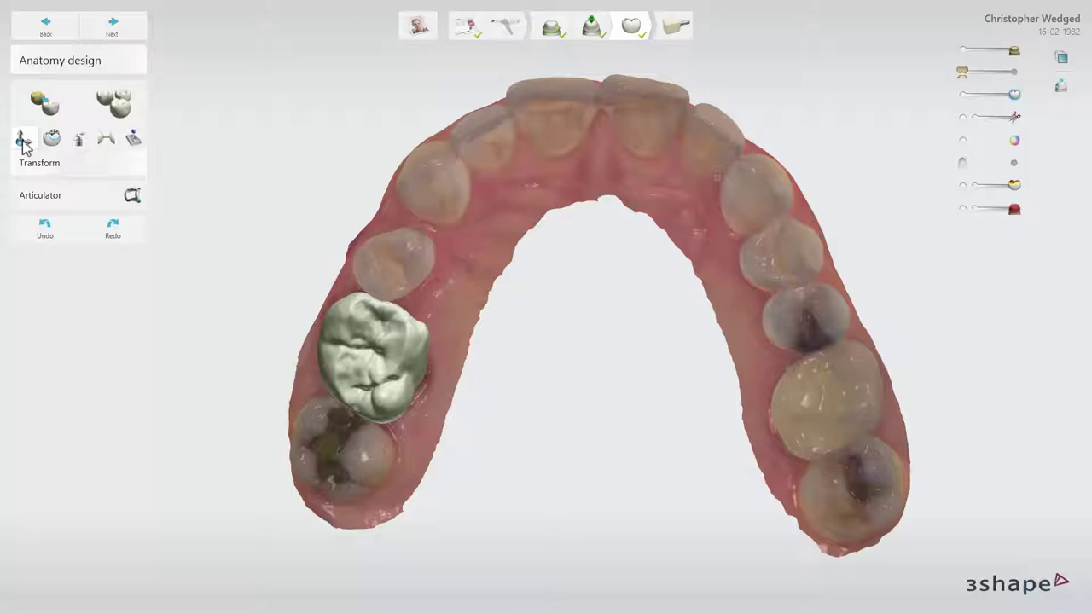
Transform the crown: rotate about 9.8° and 11°, slide 0.6 mm, shift 0.4 mm toward the neighbour.
{"action": "left_click", "coordinate": [29, 143]}
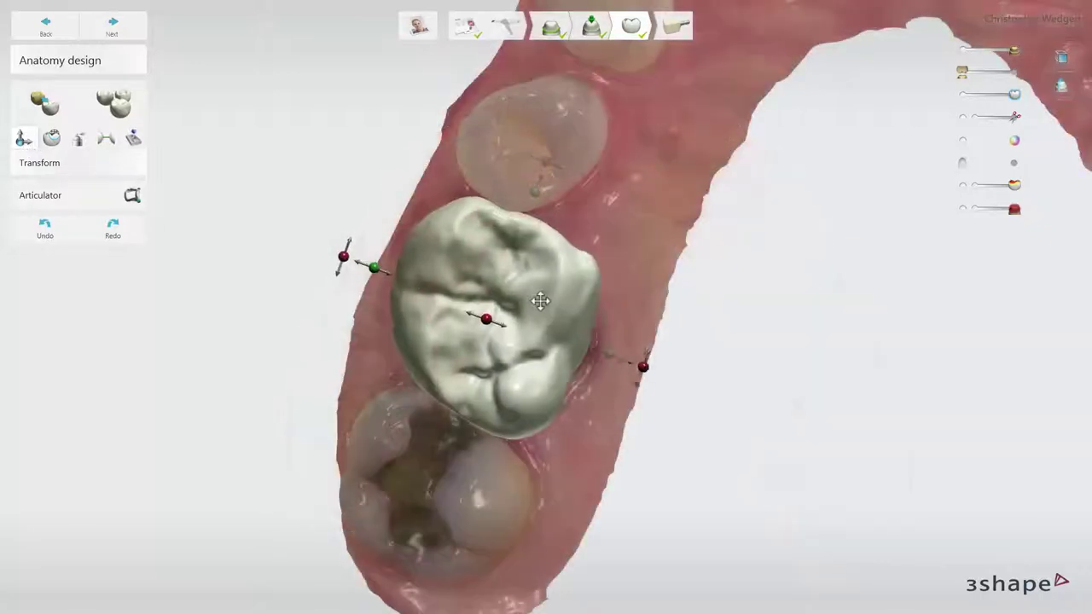
{"action": "mouse_move", "coordinate": [537, 296]}
{"action": "left_mouse_down"}
{"action": "mouse_move", "coordinate": [517, 290]}
{"action": "mouse_move", "coordinate": [541, 282]}
{"action": "mouse_move", "coordinate": [537, 295]}
{"action": "left_mouse_up"}
{"action": "mouse_move", "coordinate": [643, 363]}
{"action": "left_mouse_down"}
{"action": "mouse_move", "coordinate": [646, 343]}
{"action": "mouse_move", "coordinate": [636, 341]}
{"action": "mouse_move", "coordinate": [634, 361]}
{"action": "left_mouse_up"}
{"action": "right_click_drag", "start_coordinate": [634, 361], "coordinate": [505, 220]}
{"action": "left_click_drag", "start_coordinate": [505, 220], "coordinate": [498, 248]}
{"action": "right_click_drag", "start_coordinate": [498, 248], "coordinate": [608, 346]}
{"action": "mouse_move", "coordinate": [611, 351]}
{"action": "left_mouse_down"}
{"action": "mouse_move", "coordinate": [633, 364]}
{"action": "mouse_move", "coordinate": [613, 354]}
{"action": "left_mouse_up"}
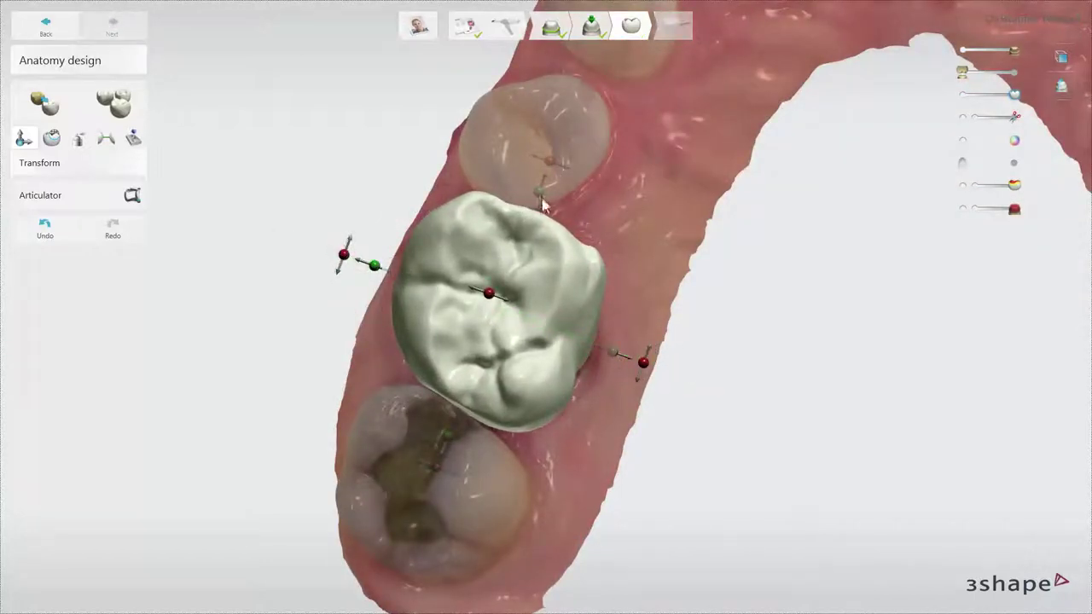
{"action": "mouse_move", "coordinate": [540, 201]}
{"action": "left_mouse_down"}
{"action": "mouse_move", "coordinate": [550, 172]}
{"action": "mouse_move", "coordinate": [533, 196]}
{"action": "left_mouse_up"}
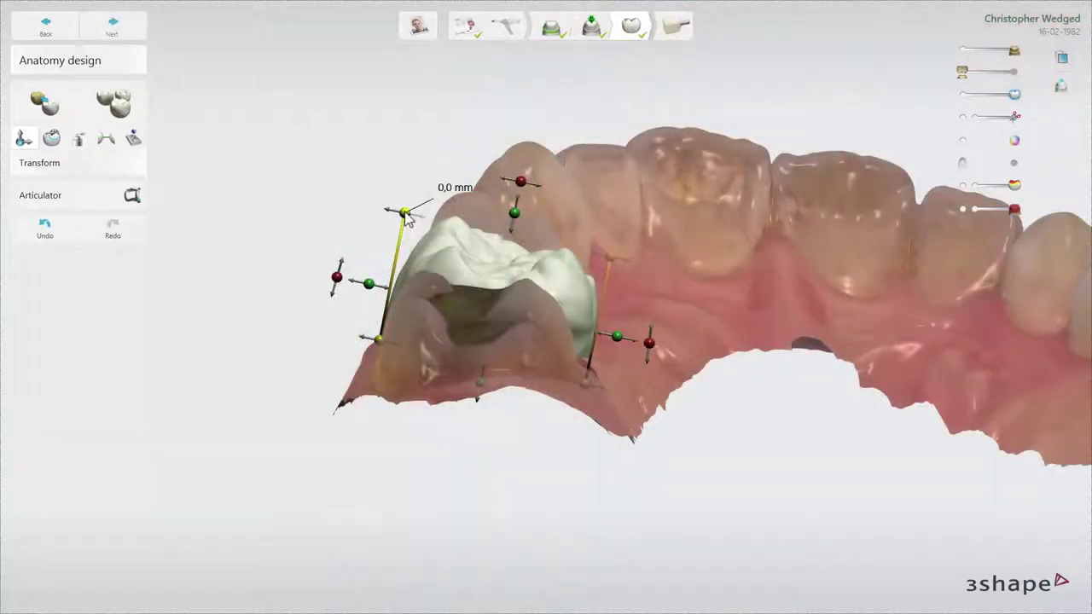
Raise the crown 2,0 mm, lower its offset from 0,8 to 0,3 mm, then undo and redo.
{"action": "left_click_drag", "start_coordinate": [408, 219], "coordinate": [365, 208]}
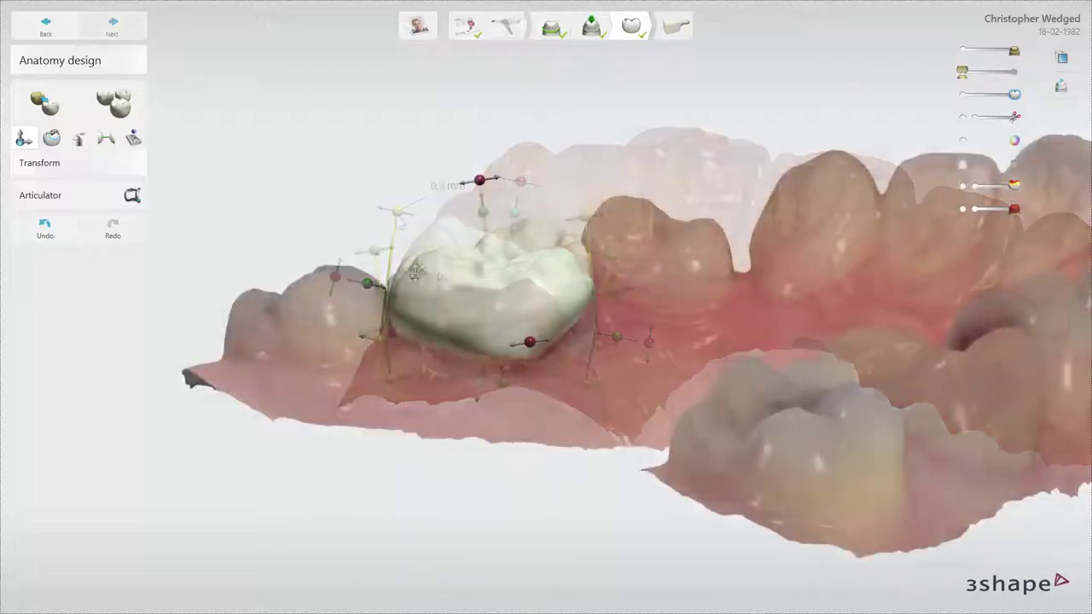
{"action": "left_click_drag", "start_coordinate": [375, 249], "coordinate": [373, 250]}
{"action": "left_click_drag", "start_coordinate": [373, 250], "coordinate": [371, 251]}
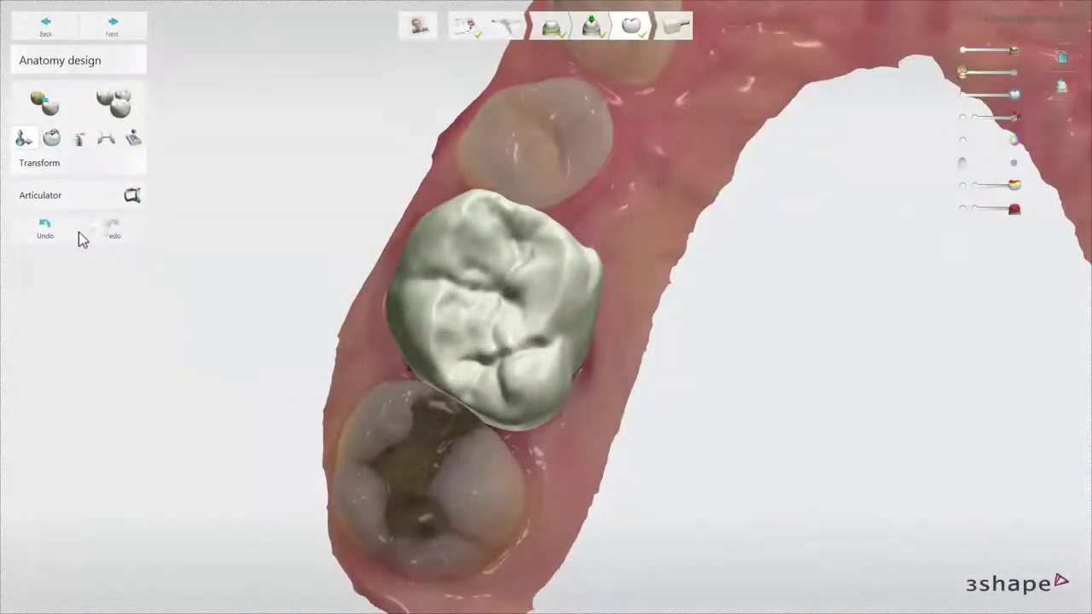
{"action": "left_click", "coordinate": [72, 231]}
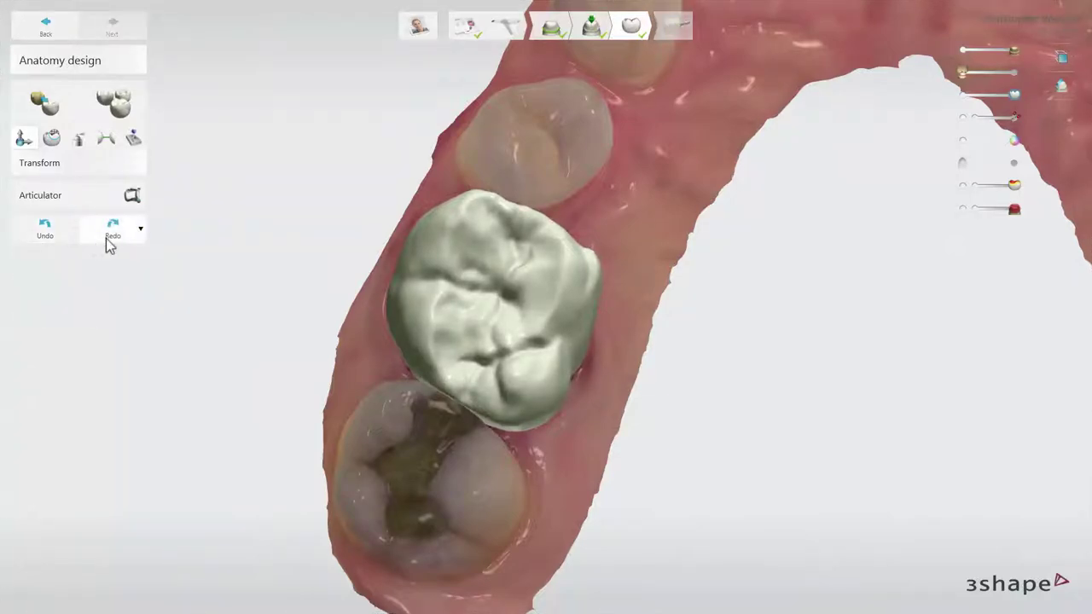
{"action": "left_click", "coordinate": [109, 243]}
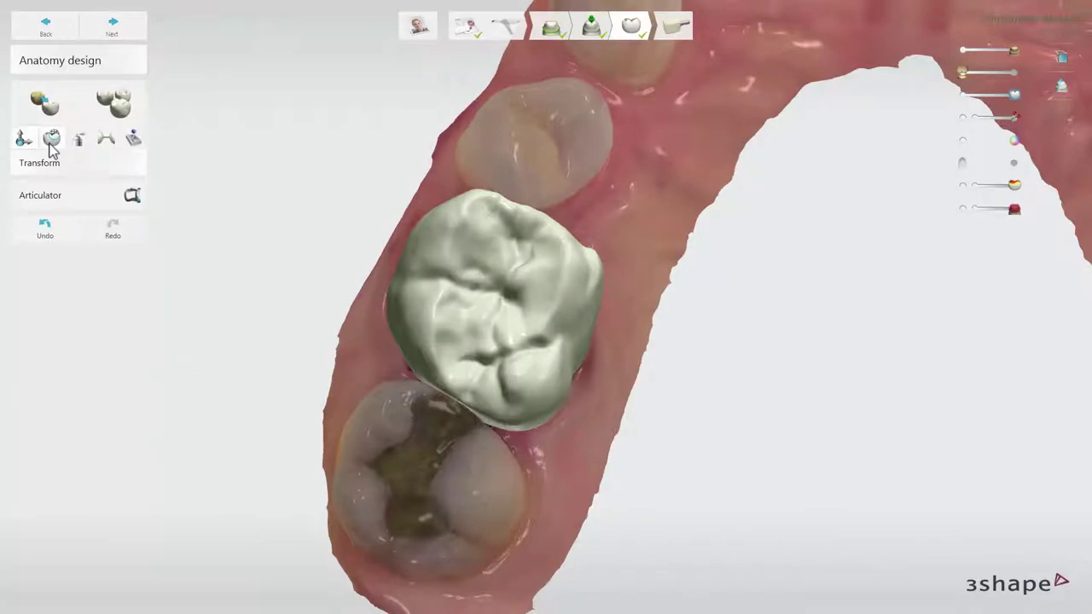
With Morph, reshape the crown's mesial cusp area and pull and reshape its outer side surface.
{"action": "left_click", "coordinate": [50, 147]}
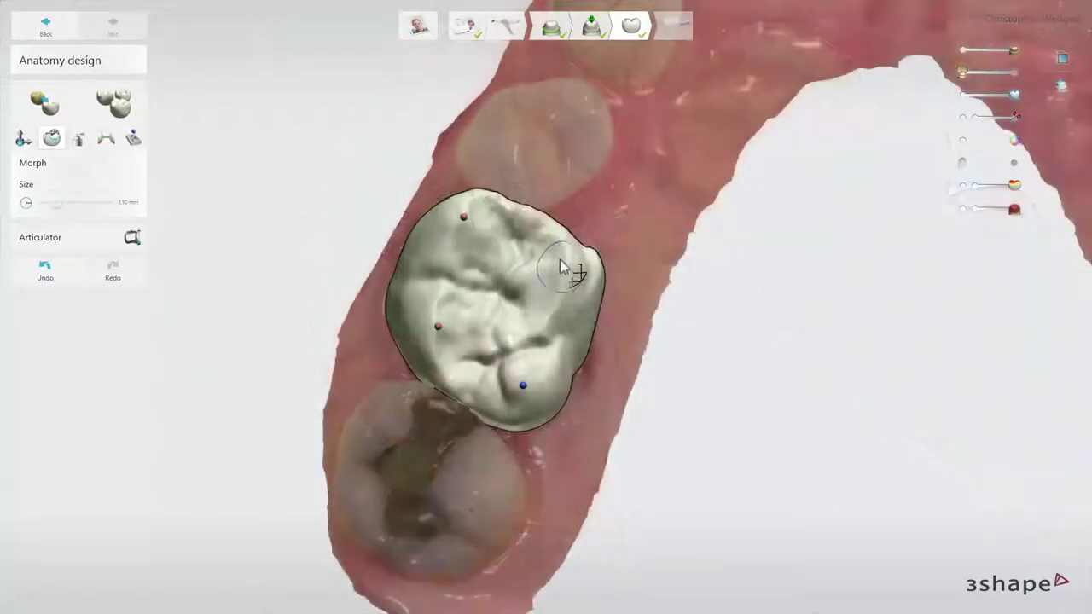
{"action": "left_click", "coordinate": [563, 269]}
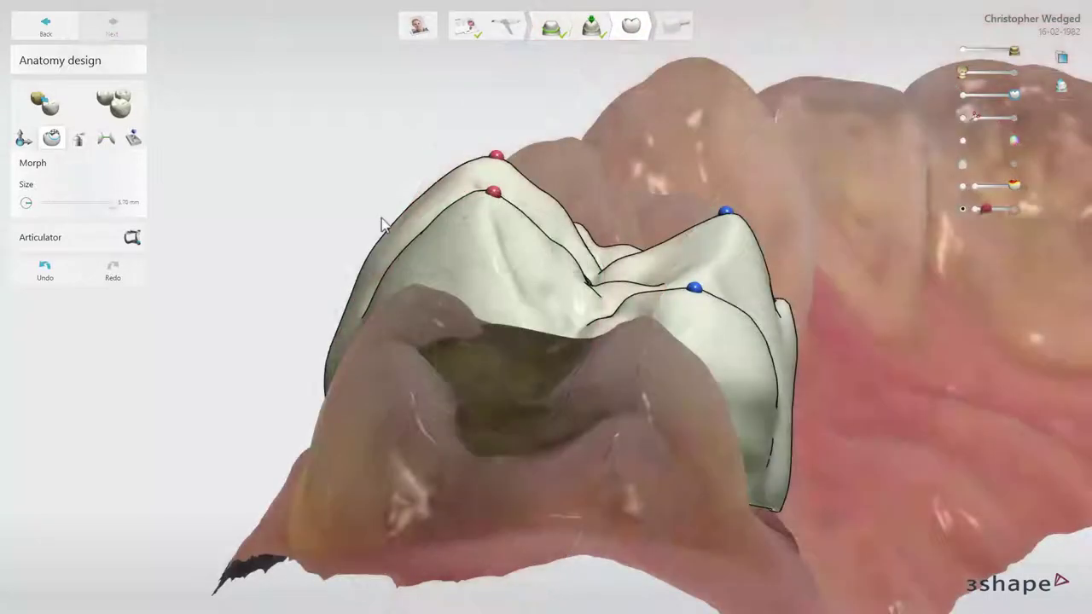
{"action": "mouse_move", "coordinate": [383, 248]}
{"action": "left_mouse_down"}
{"action": "mouse_move", "coordinate": [367, 243]}
{"action": "mouse_move", "coordinate": [378, 239]}
{"action": "left_mouse_up"}
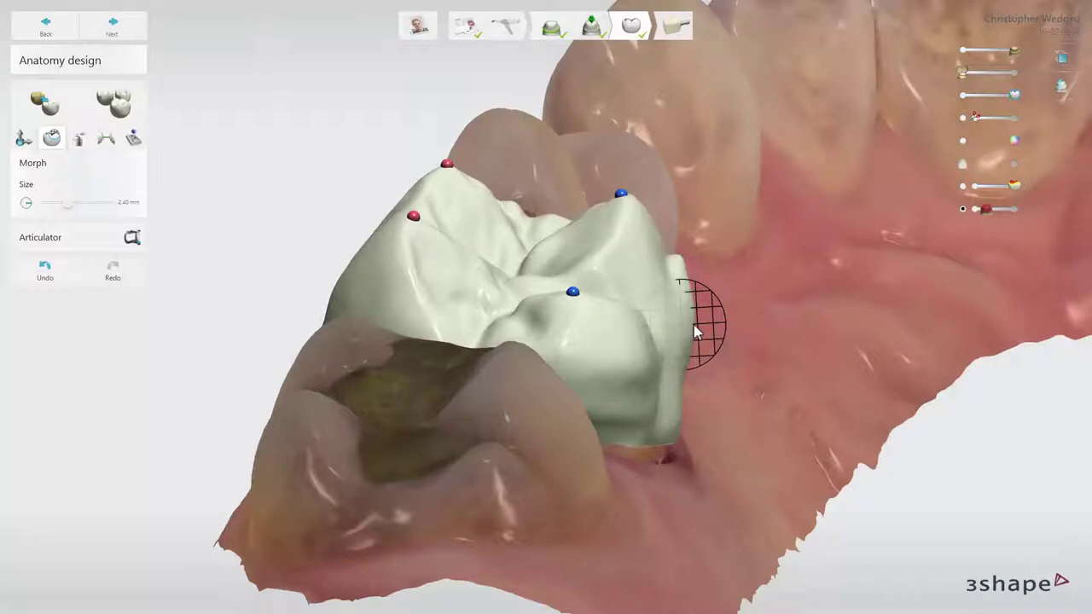
{"action": "left_click_drag", "start_coordinate": [696, 319], "coordinate": [694, 307]}
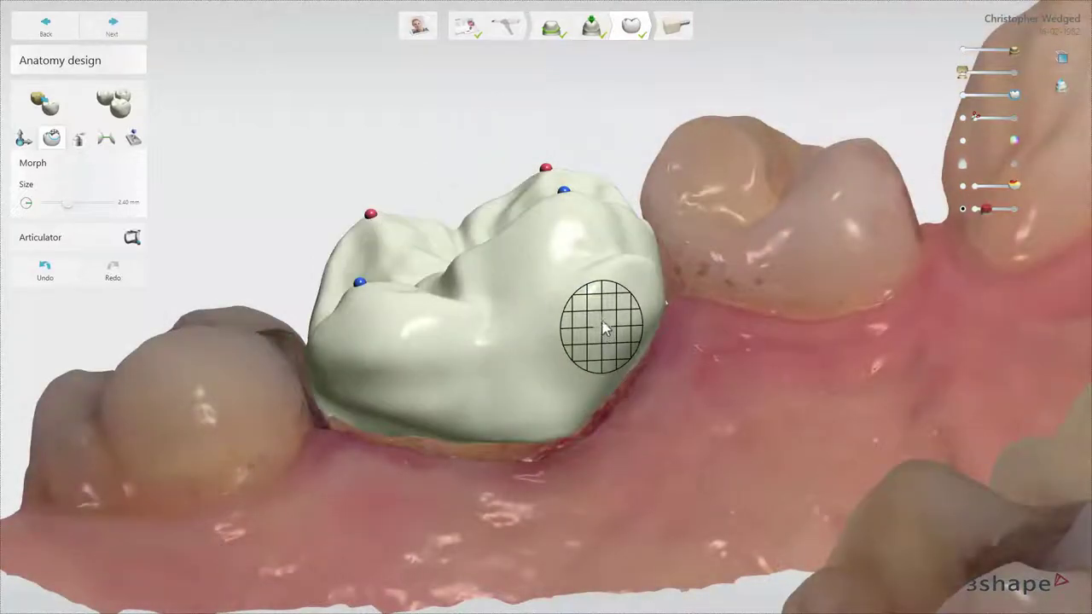
{"action": "mouse_move", "coordinate": [610, 300]}
{"action": "left_mouse_down"}
{"action": "mouse_move", "coordinate": [626, 307]}
{"action": "mouse_move", "coordinate": [575, 327]}
{"action": "left_mouse_up"}
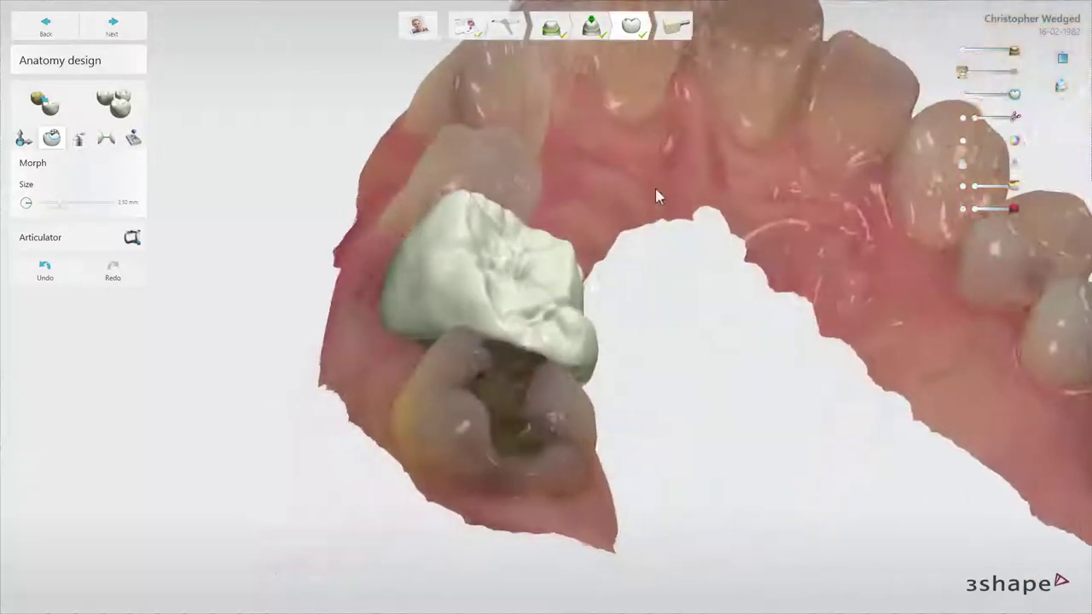
{"action": "scroll", "coordinate": [428, 245], "scroll_direction": "up", "scroll_amount": 6, "text": "ctrl"}
{"action": "scroll", "coordinate": [428, 245], "scroll_direction": "down", "scroll_amount": 6, "text": "ctrl"}
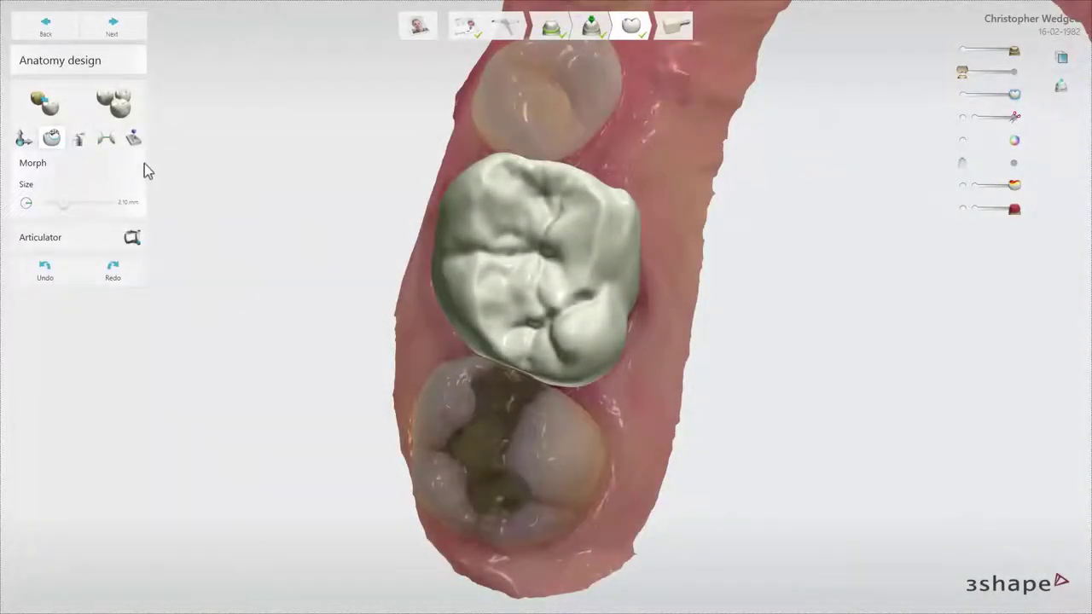
With the Wax knife, brush over and smooth the crown's occlusal surface.
{"action": "left_click", "coordinate": [75, 142]}
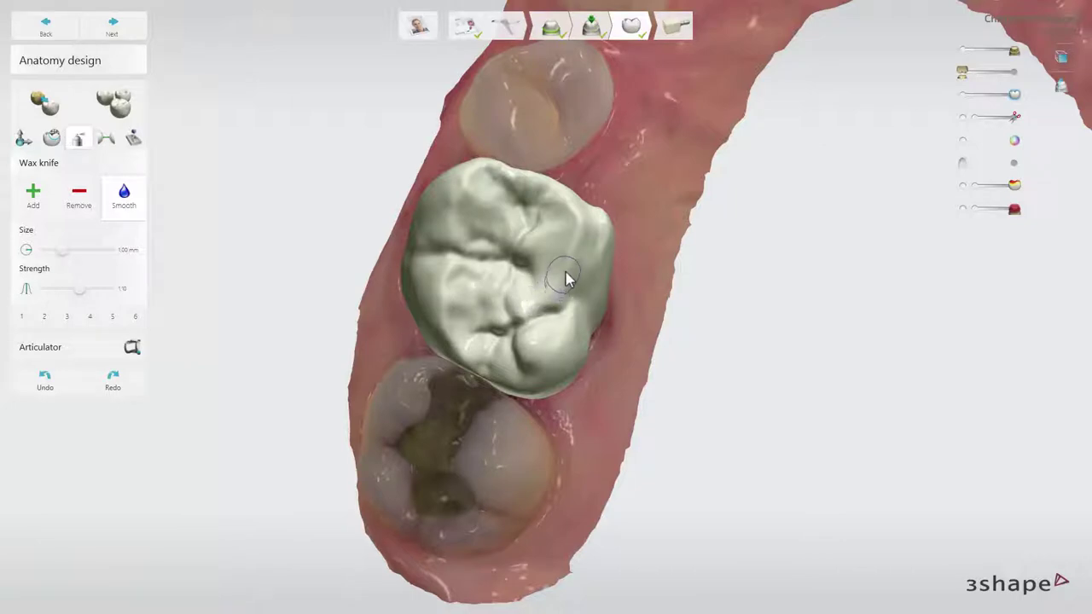
{"action": "mouse_move", "coordinate": [574, 247]}
{"action": "left_mouse_down"}
{"action": "mouse_move", "coordinate": [563, 196]}
{"action": "mouse_move", "coordinate": [555, 239]}
{"action": "left_mouse_up"}
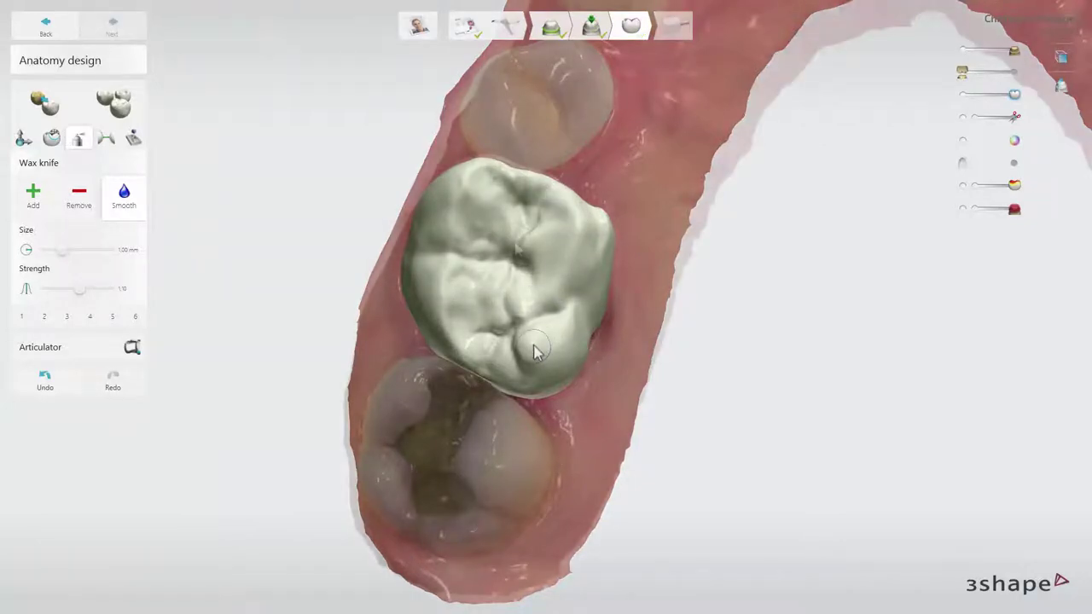
{"action": "scroll", "coordinate": [516, 249], "scroll_direction": "up", "scroll_amount": 4, "text": "ctrl"}
{"action": "scroll", "coordinate": [516, 249], "scroll_direction": "down", "scroll_amount": 7, "text": "ctrl"}
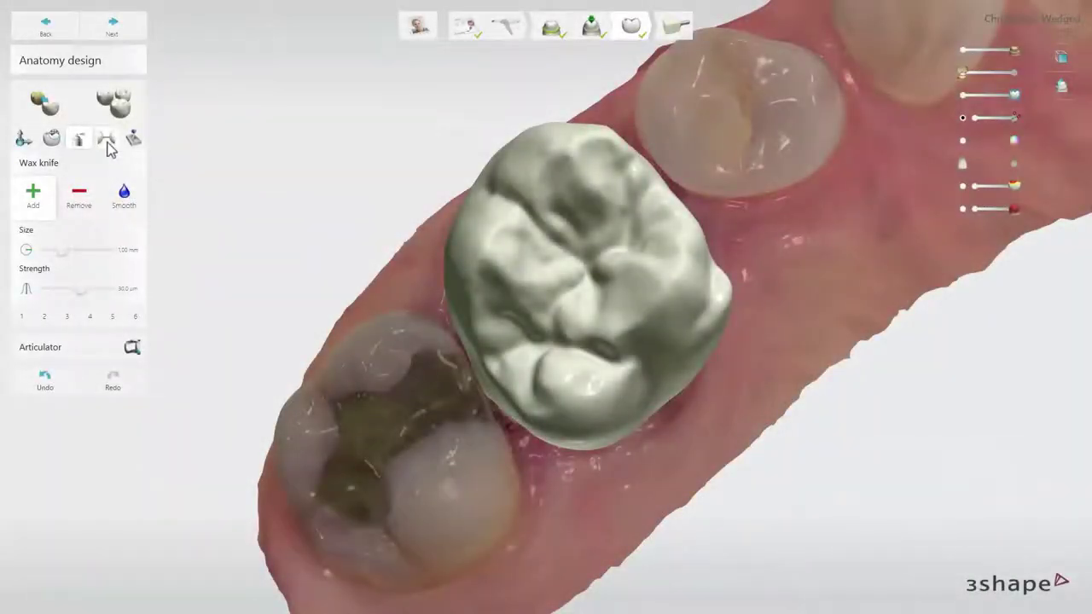
Apply adjacent contacts at -0,02 mm and occlusal contacts at 0 mm to the crown.
{"action": "left_click", "coordinate": [107, 142]}
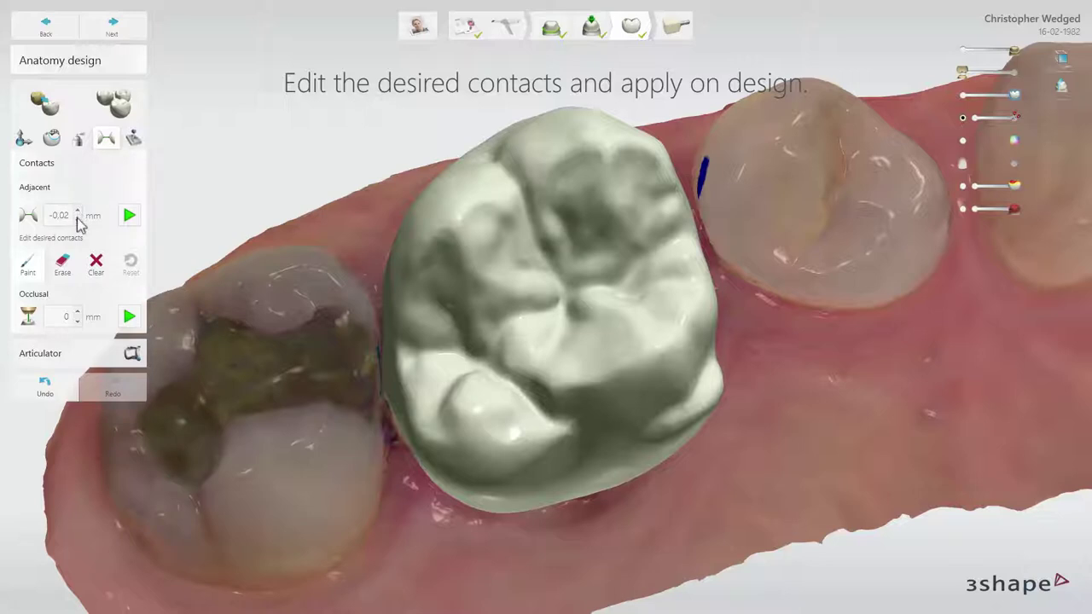
{"action": "left_click", "coordinate": [128, 216]}
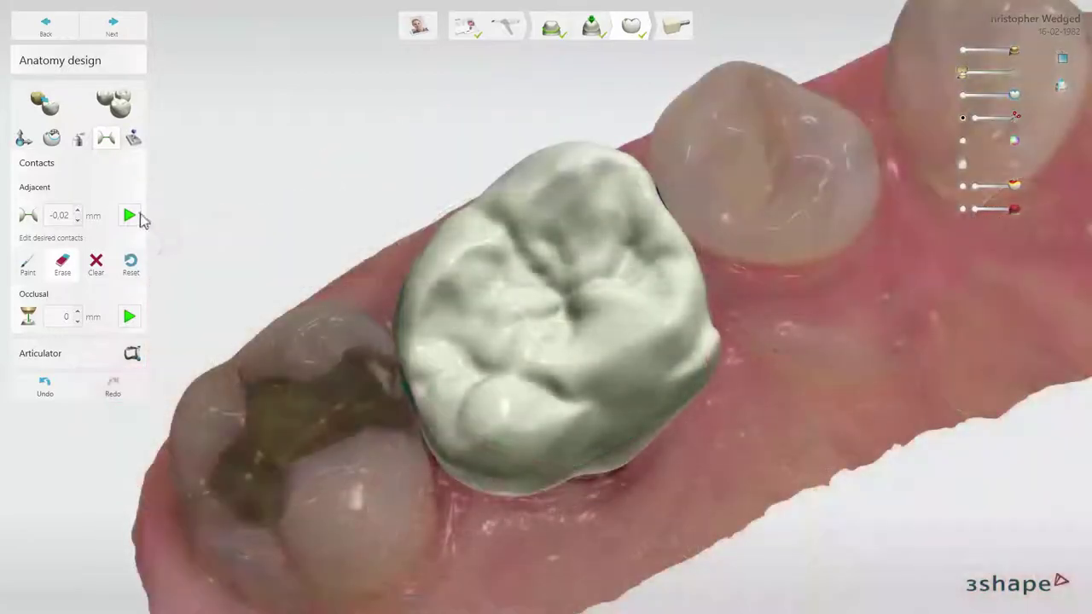
{"action": "left_click", "coordinate": [136, 214]}
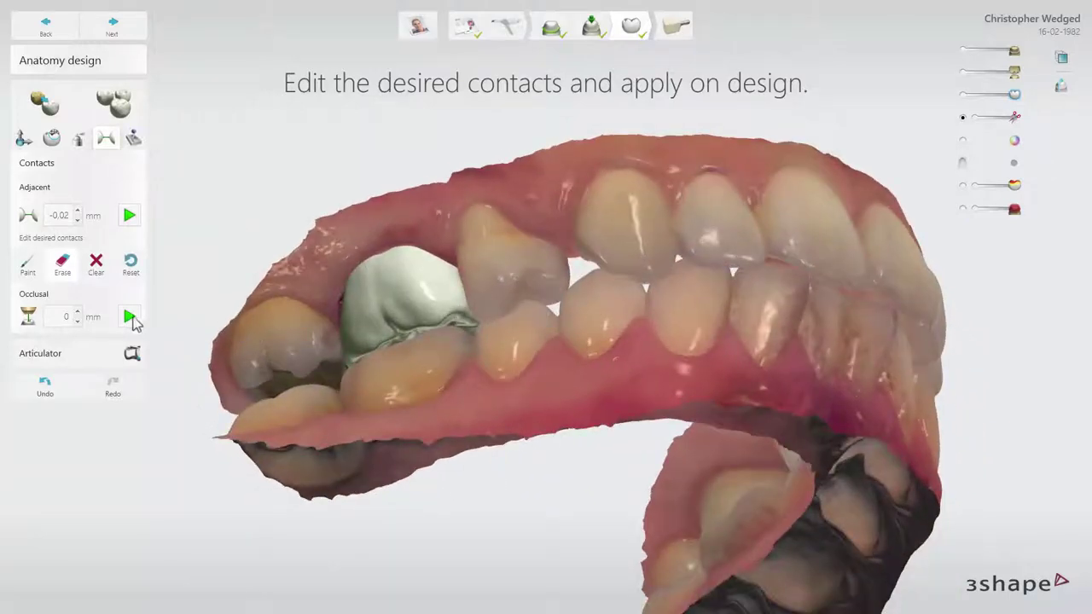
{"action": "left_click", "coordinate": [129, 317]}
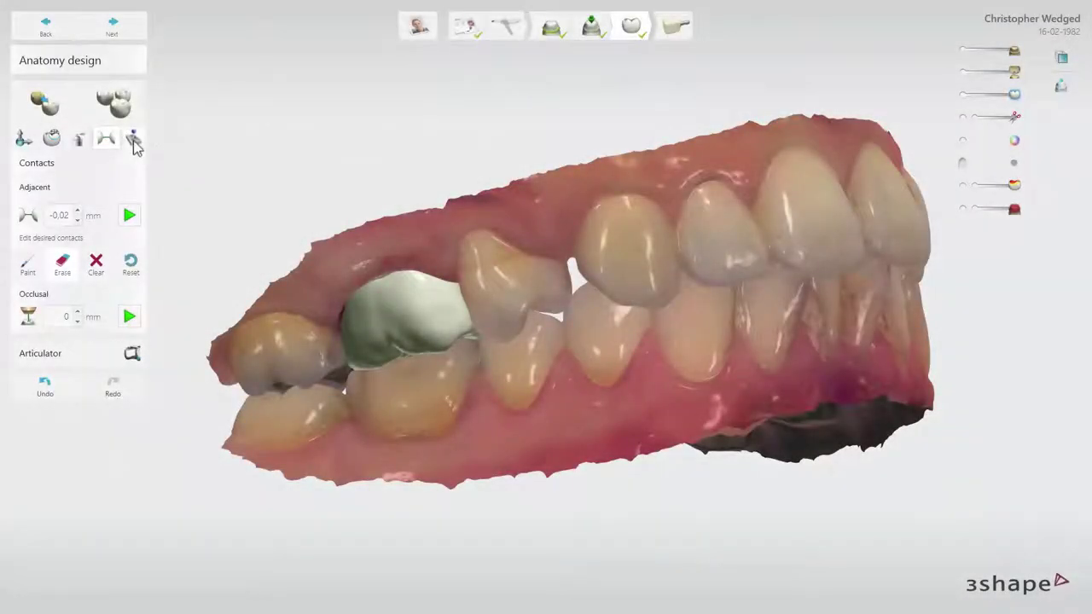
Raise the crown's minimum thickness to 1 mm and apply it.
{"action": "left_click", "coordinate": [134, 140]}
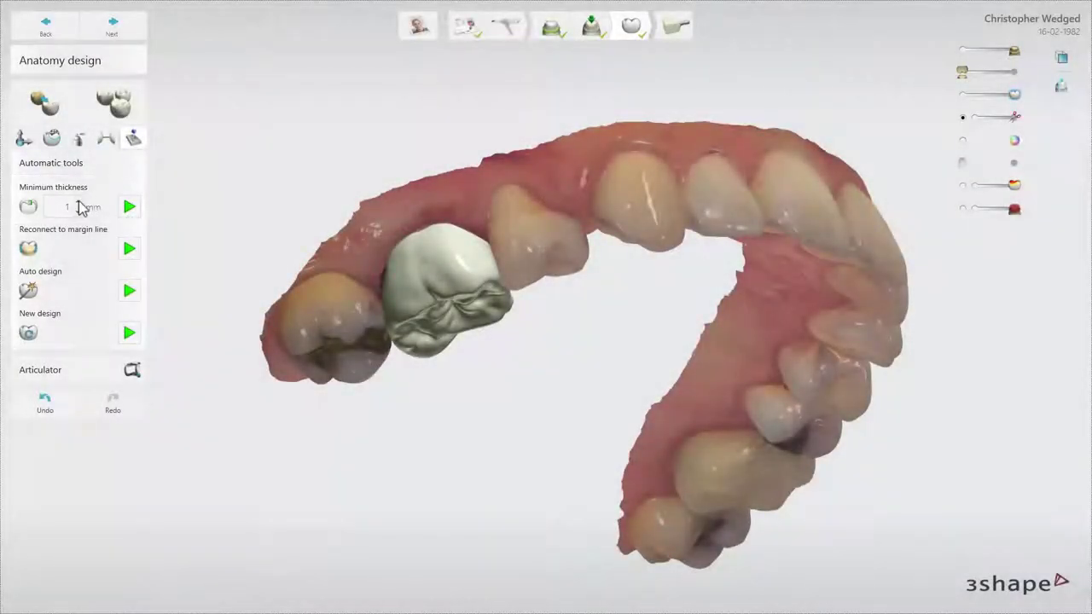
{"action": "left_click", "coordinate": [78, 204]}
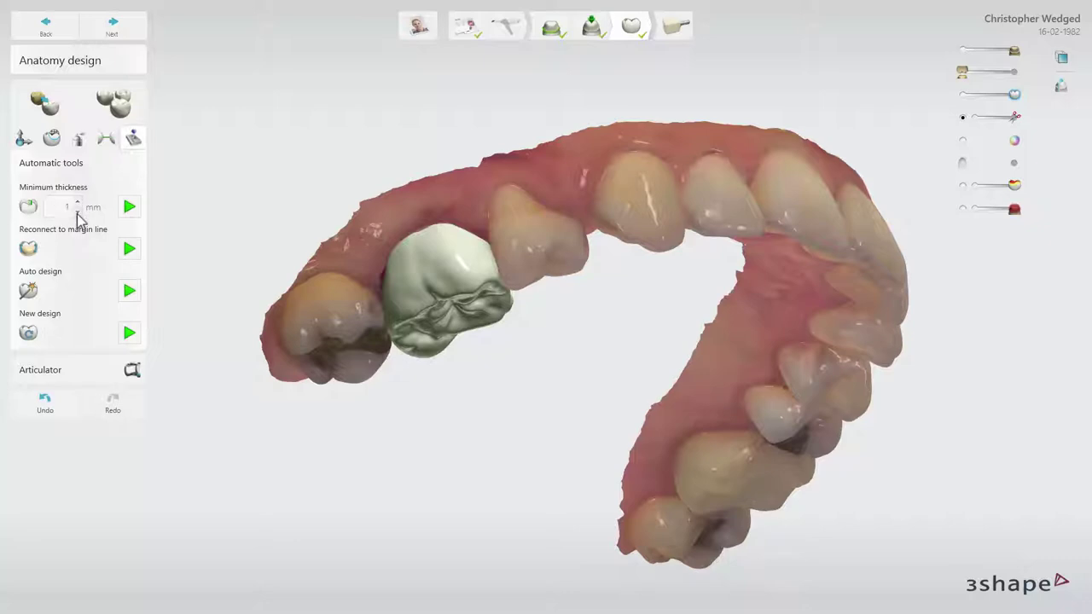
{"action": "left_click", "coordinate": [130, 208]}
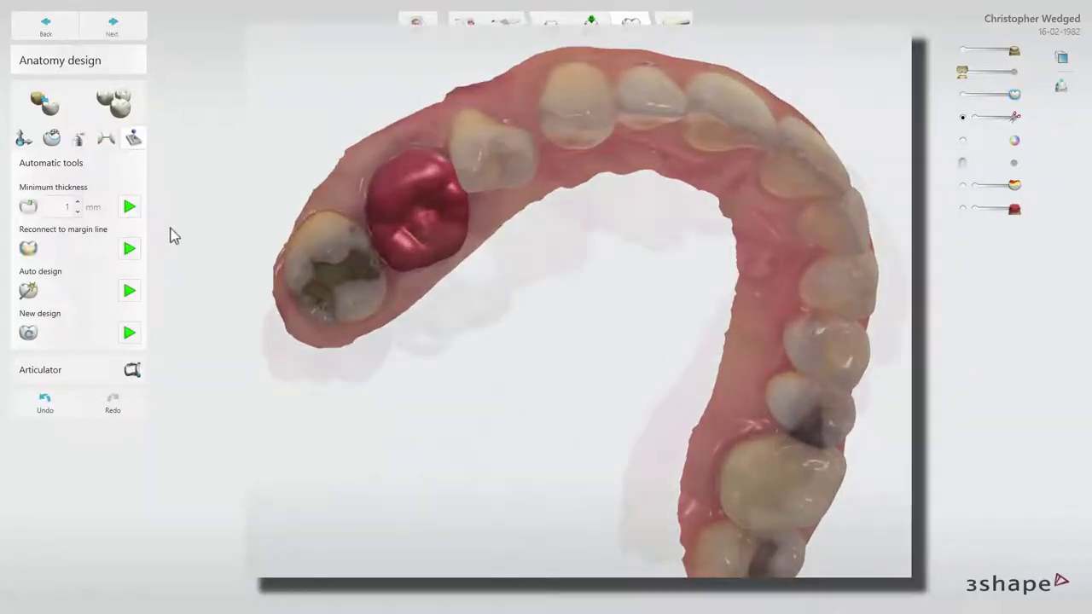
Regenerate the crown anatomy with Auto design.
{"action": "right_click_drag", "start_coordinate": [176, 293], "coordinate": [197, 276]}
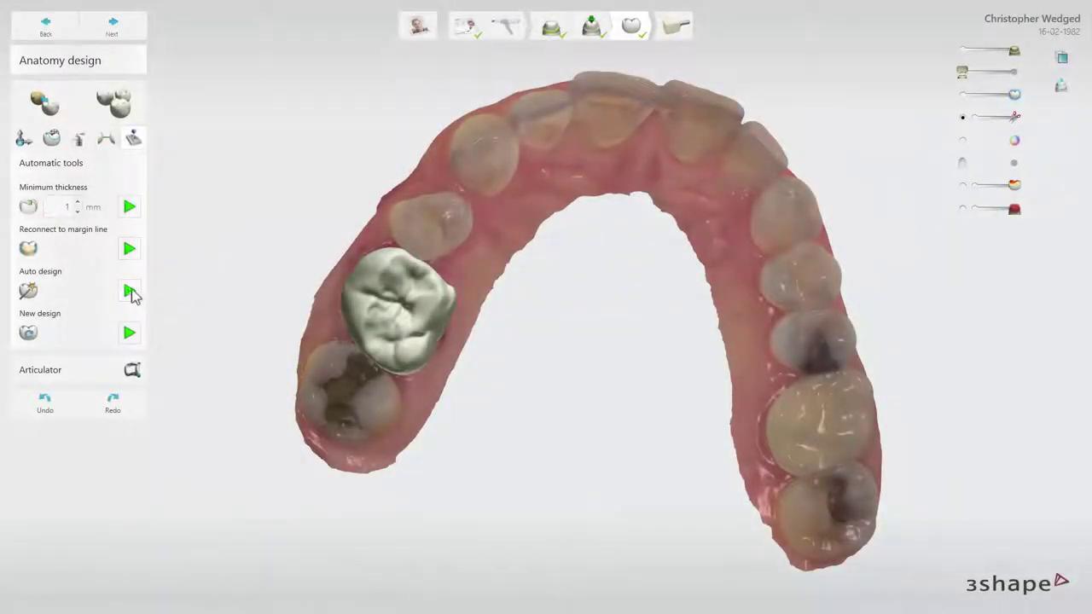
{"action": "left_click", "coordinate": [129, 291]}
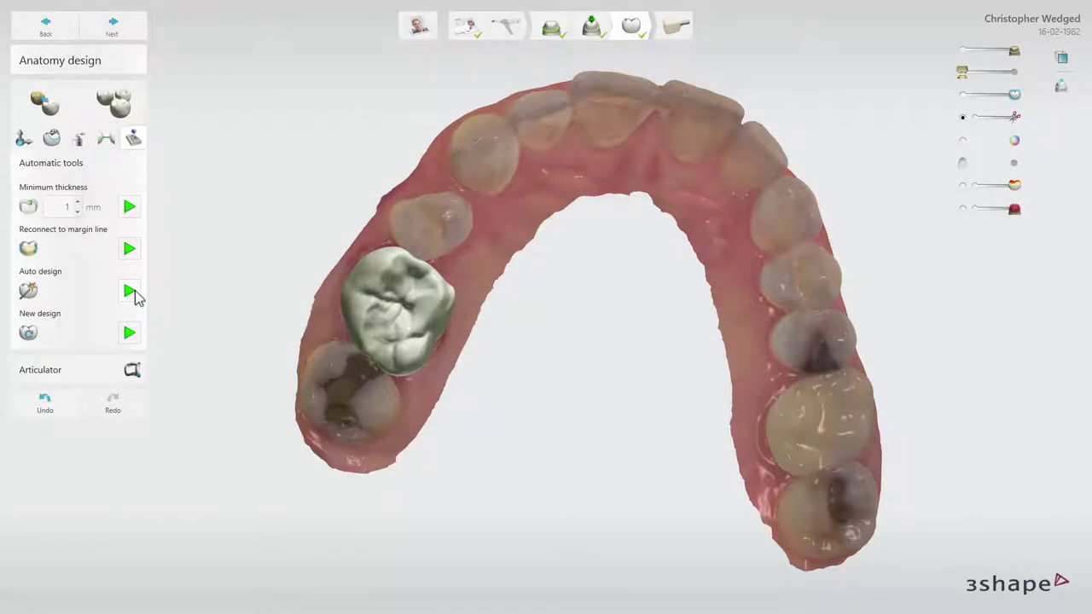
{"action": "left_click", "coordinate": [130, 334]}
Reconnect the crown to the margin line and cut the pontic back to the gingiva.
{"action": "right_click_drag", "start_coordinate": [139, 338], "coordinate": [323, 245]}
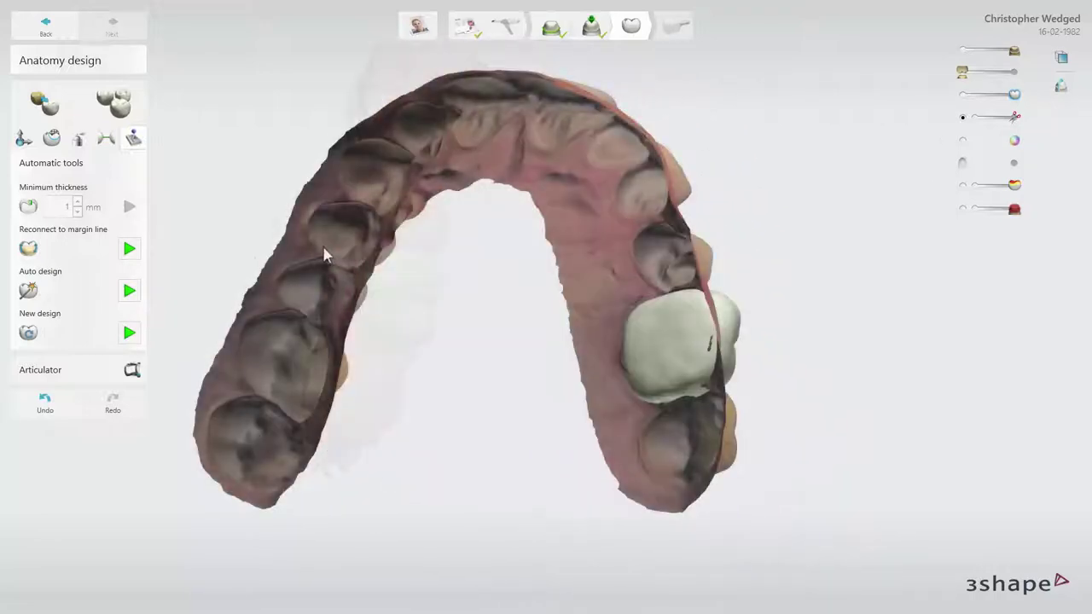
{"action": "left_click", "coordinate": [132, 248]}
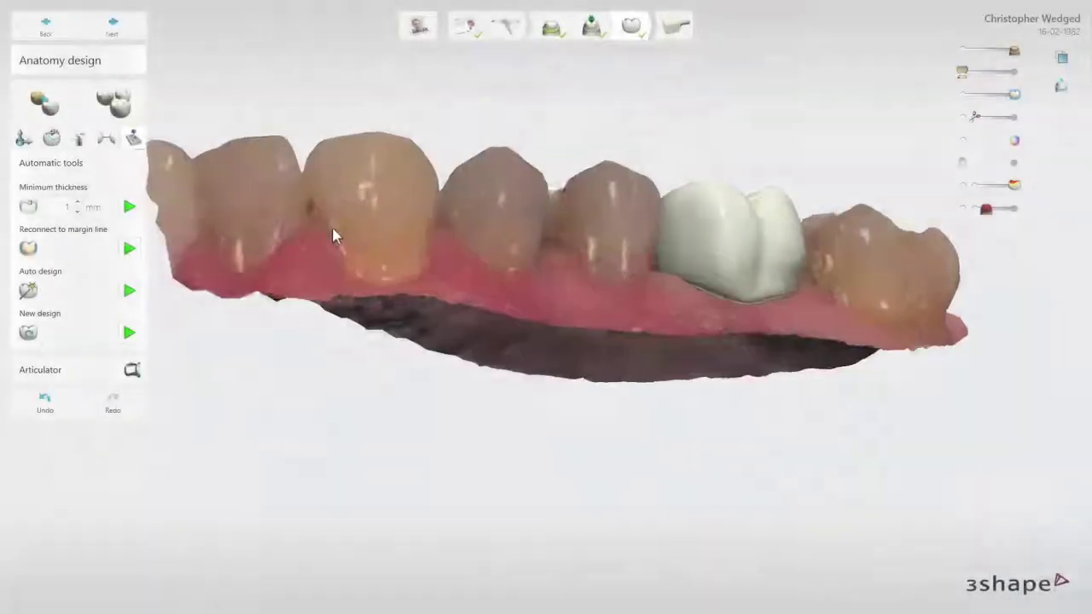
{"action": "right_click_drag", "start_coordinate": [332, 226], "coordinate": [584, 254]}
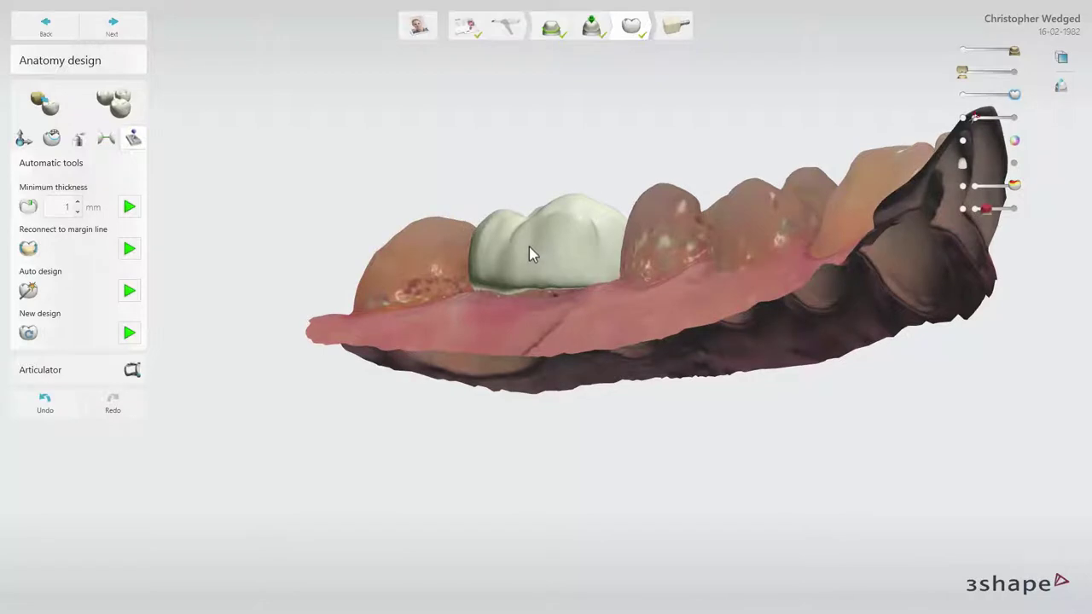
{"action": "left_click", "coordinate": [132, 249]}
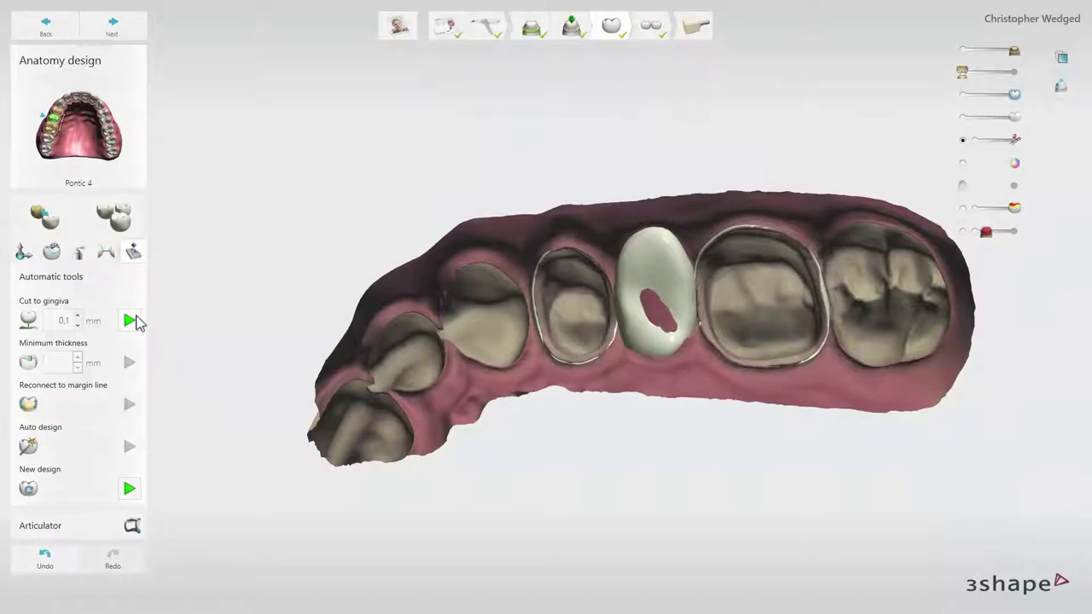
{"action": "left_click", "coordinate": [133, 321]}
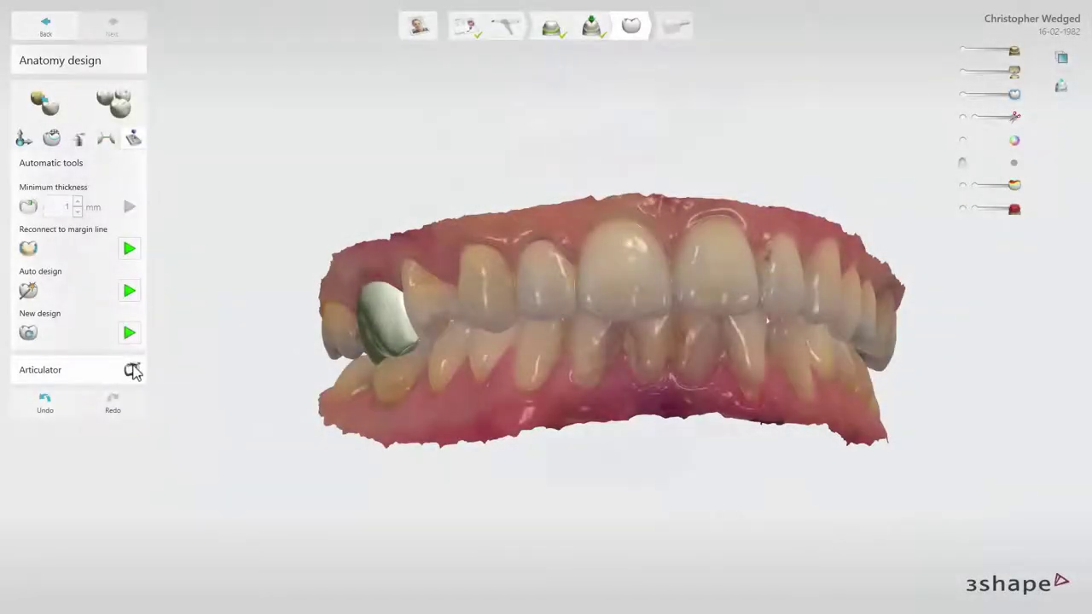
Run the articulation simulation, adapt the crown design to it, then proceed to validation.
{"action": "left_click", "coordinate": [133, 371]}
{"action": "left_click", "coordinate": [128, 414]}
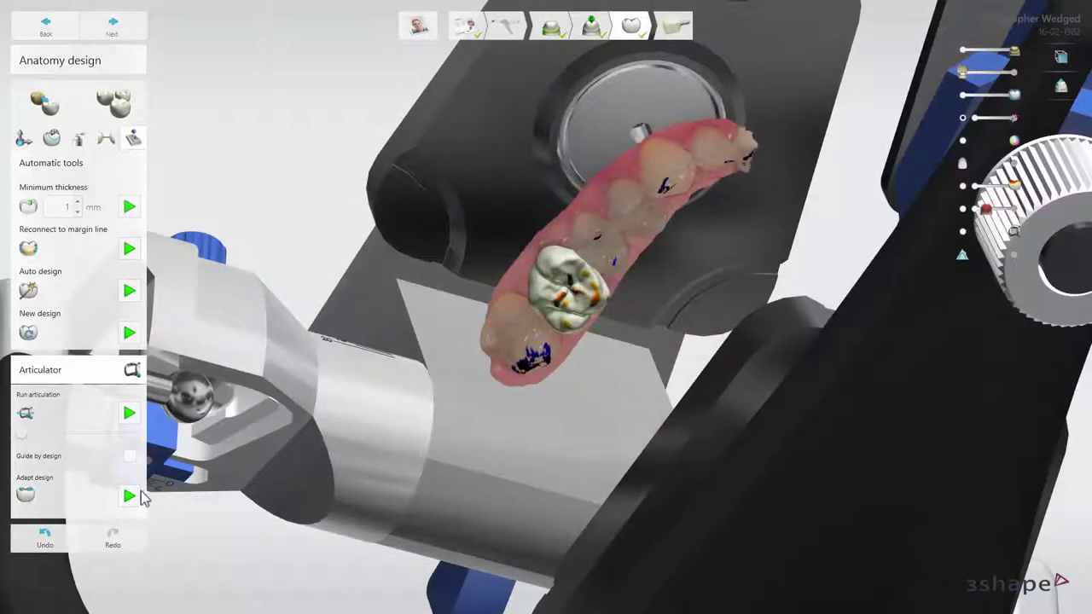
{"action": "left_click", "coordinate": [142, 497]}
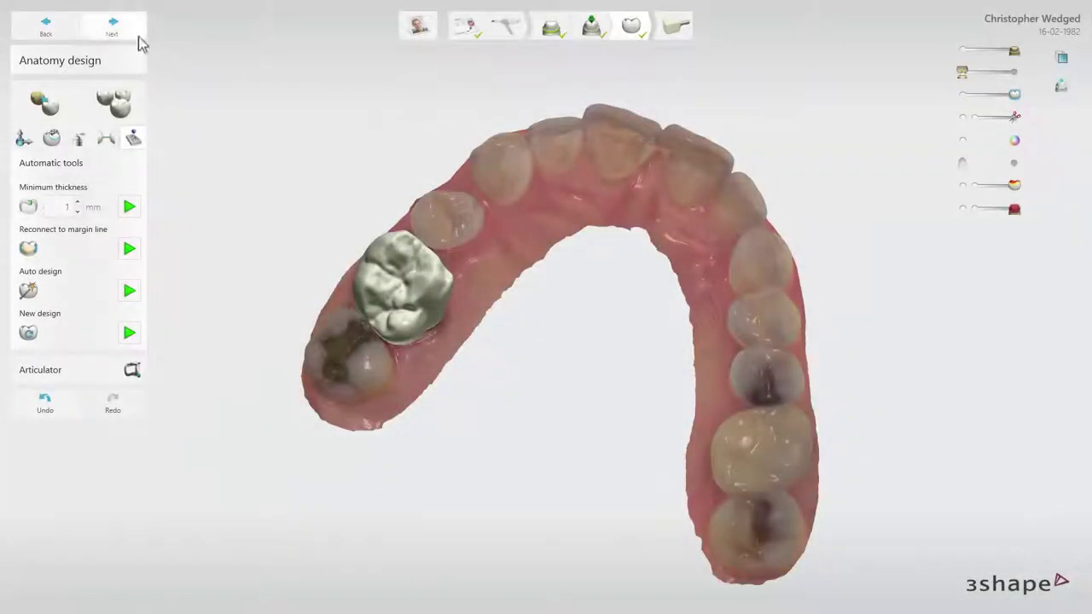
{"action": "left_click", "coordinate": [139, 38]}
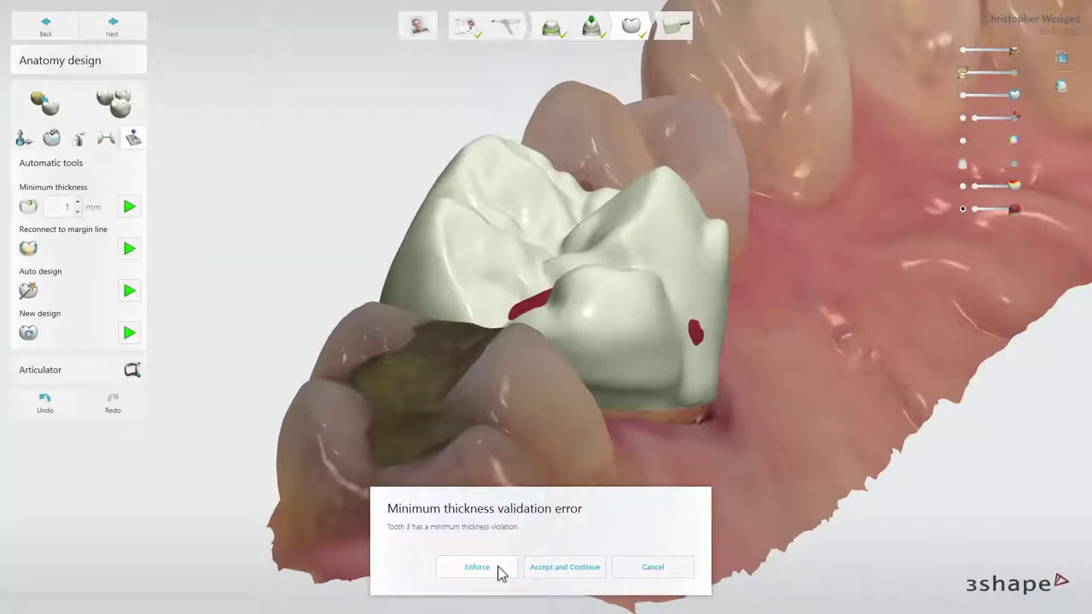
Enforce the minimum thickness on tooth 3 and continue to the Hard contacts check.
{"action": "left_click", "coordinate": [500, 567]}
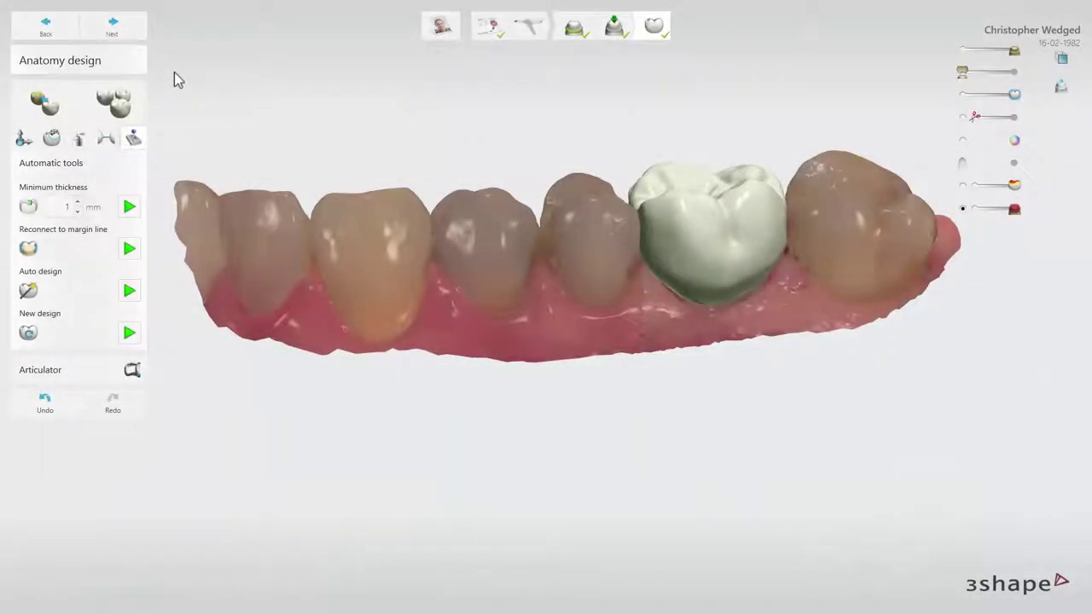
{"action": "left_click", "coordinate": [112, 28]}
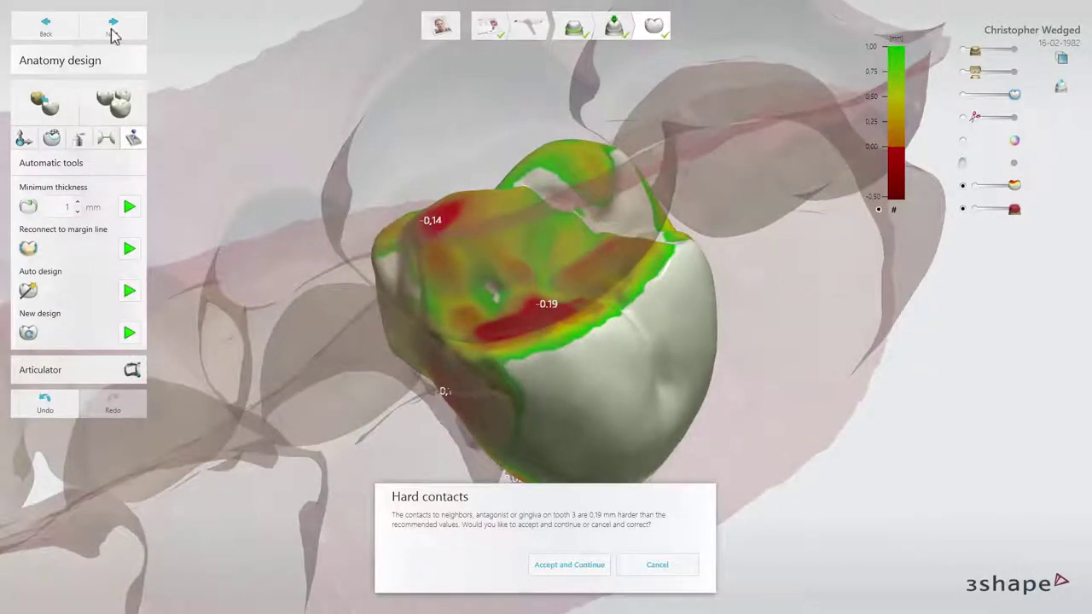